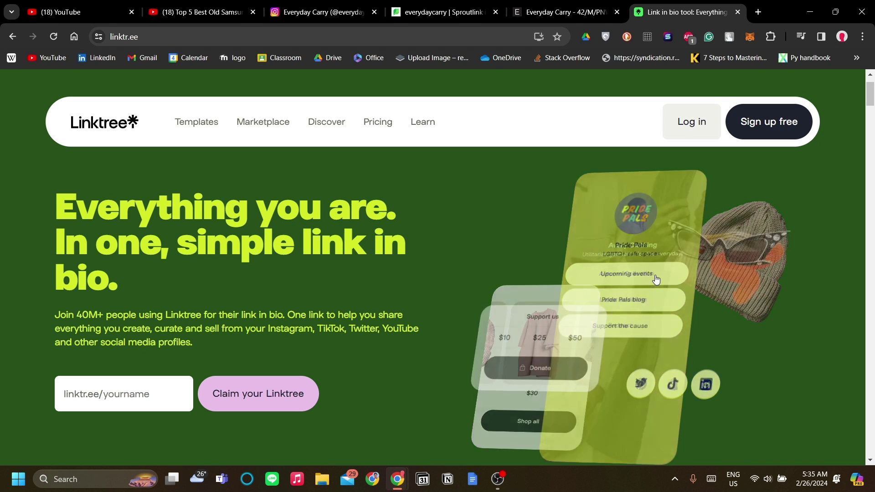
# - Go from the linktr.ee home page to the 'Sign up free' registration page
pyautogui.scroll(-1, 654, 209)
pyautogui.scroll(1, 653, 209)
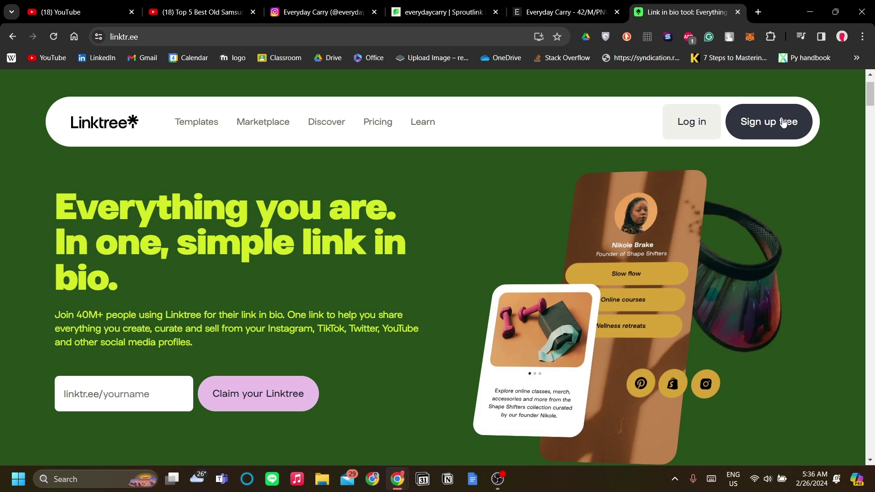
pyautogui.click(788, 129)
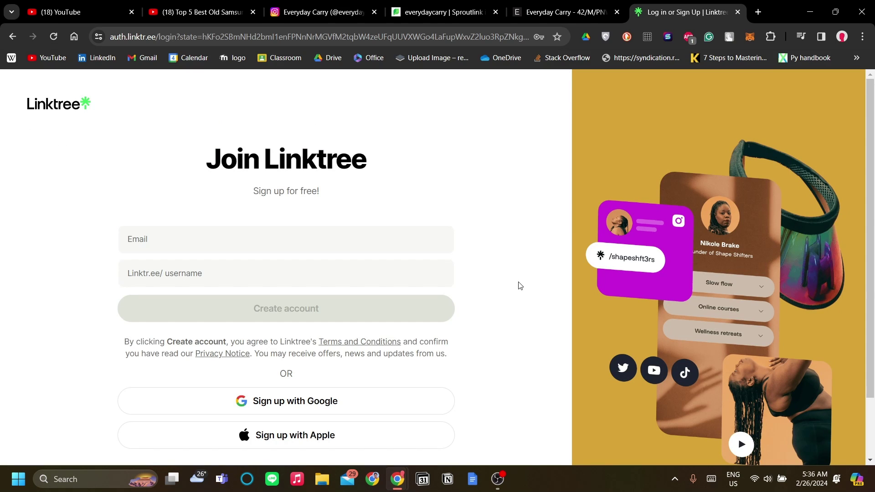
# - Scroll through the Join Linktree sign-up page
pyautogui.scroll(-3, 507, 371)
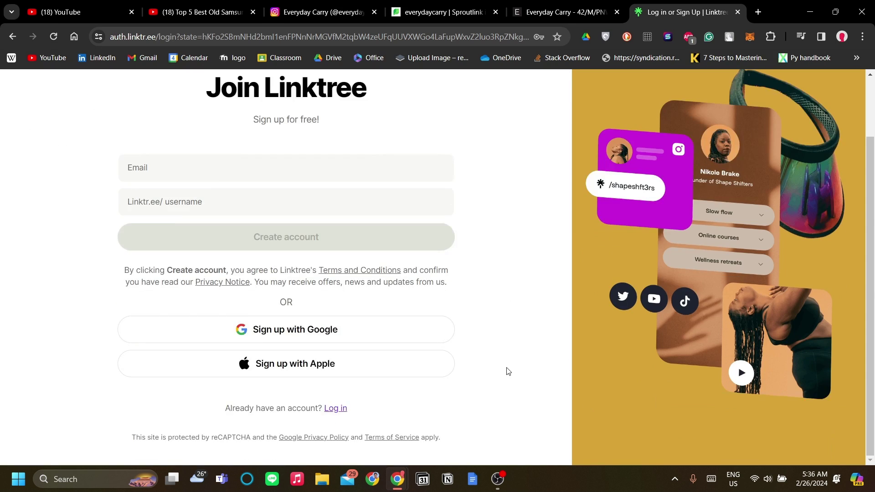
pyautogui.scroll(3, 487, 411)
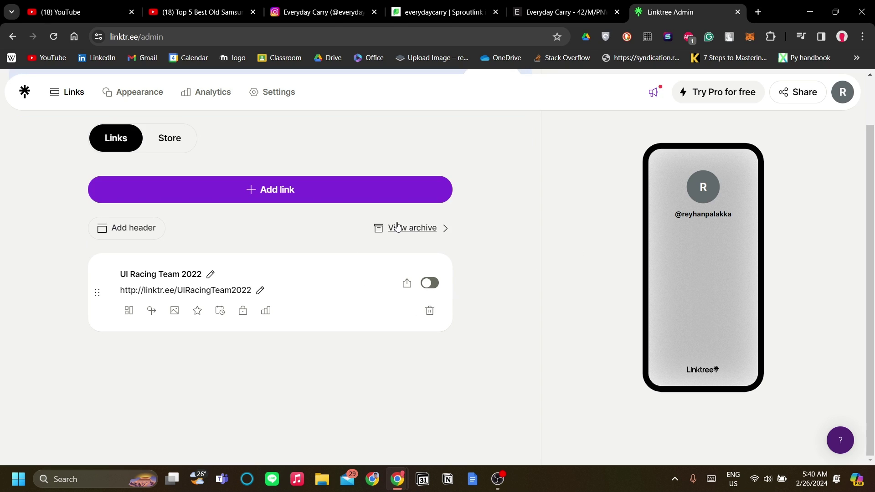
# - Open the Add link form to enter a new link's web address
pyautogui.scroll(1, 514, 276)
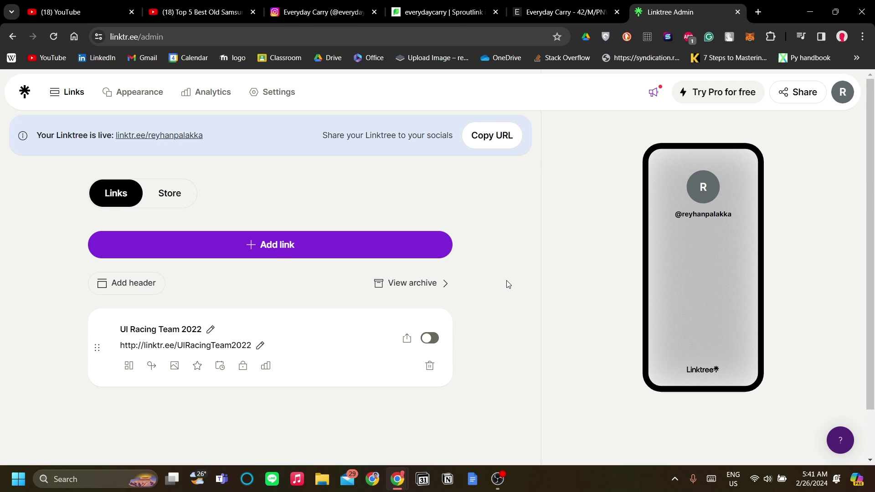
pyautogui.click(331, 256)
pyautogui.scroll(-4, 318, 332)
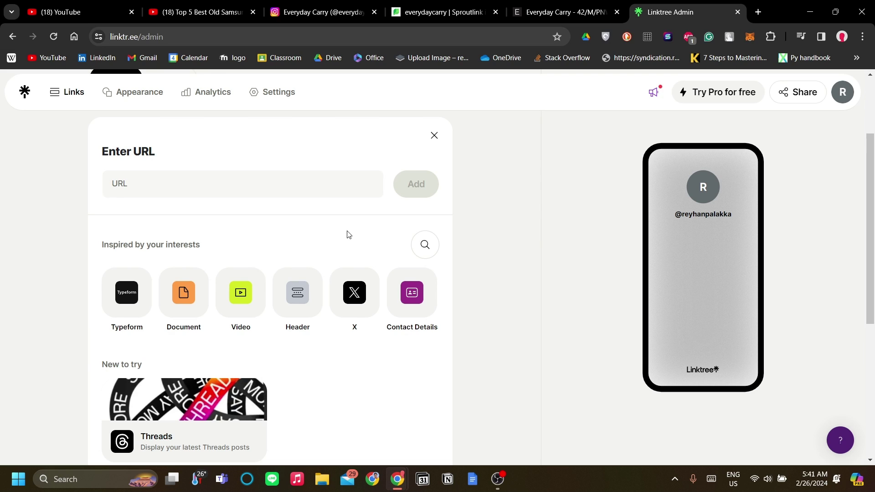
# - Load google.com in a new browser tab
pyautogui.scroll(-1, 336, 233)
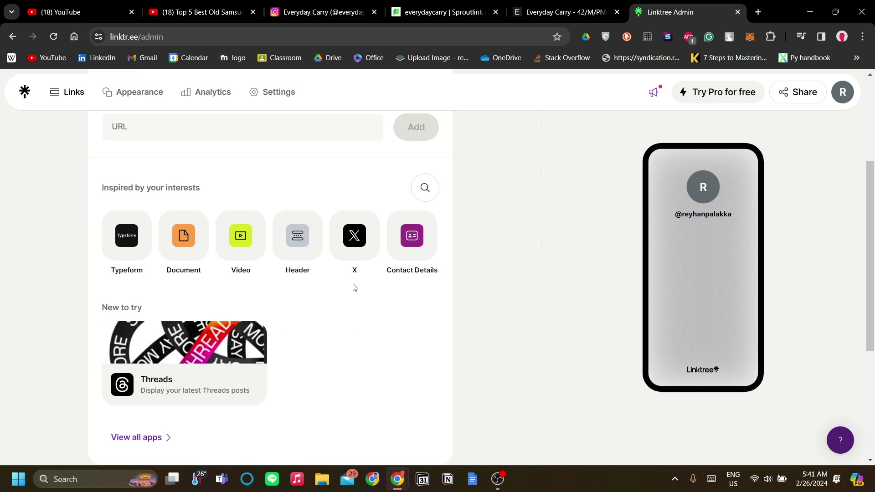
pyautogui.scroll(3, 364, 287)
pyautogui.scroll(-1, 374, 305)
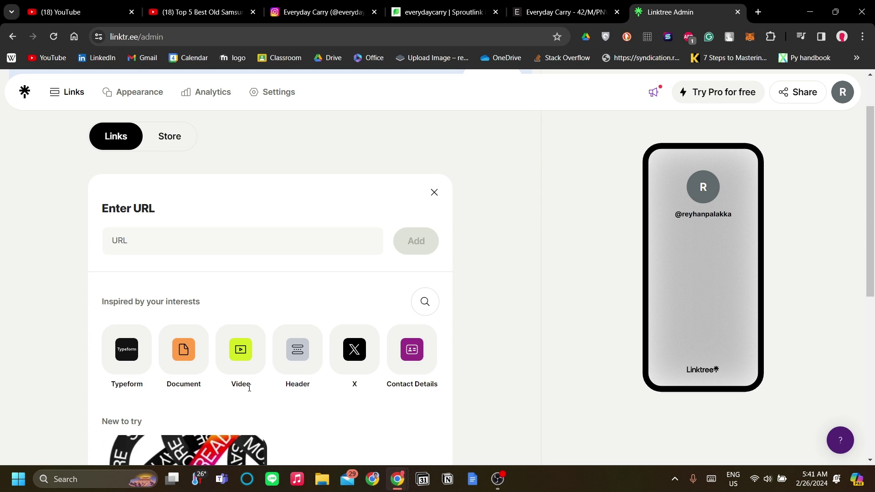
pyautogui.scroll(-2, 273, 374)
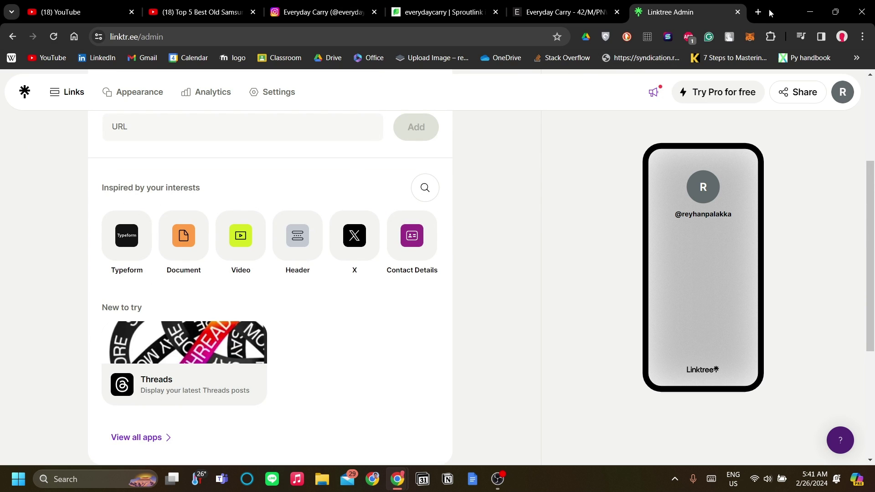
pyautogui.click(759, 12)
pyautogui.write('google')
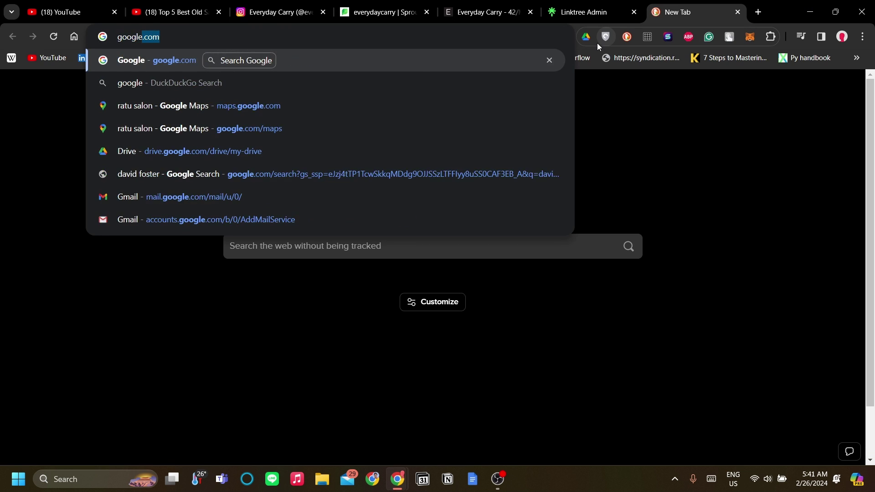
pyautogui.press('BackSpace')
pyautogui.write('.co')
pyautogui.press('BackSpace')
pyautogui.press('BackSpace')
pyautogui.press('BackSpace')
pyautogui.write('.co')
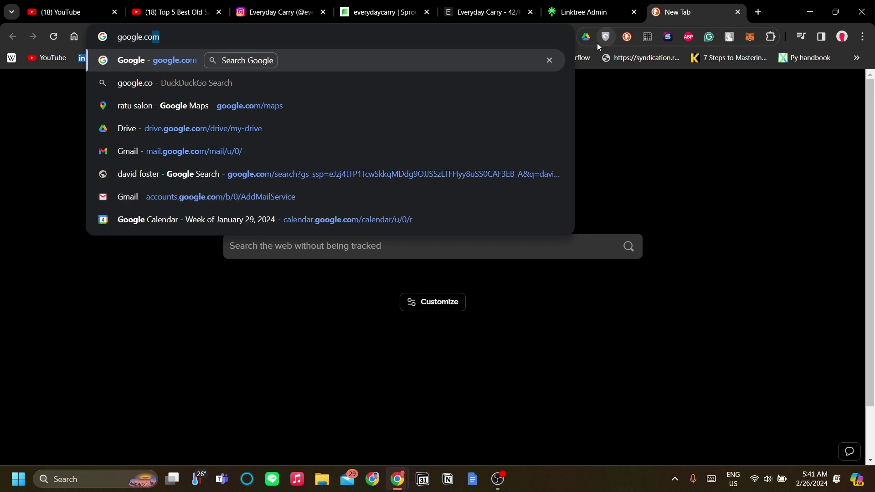
pyautogui.write('m')
pyautogui.press('Return')
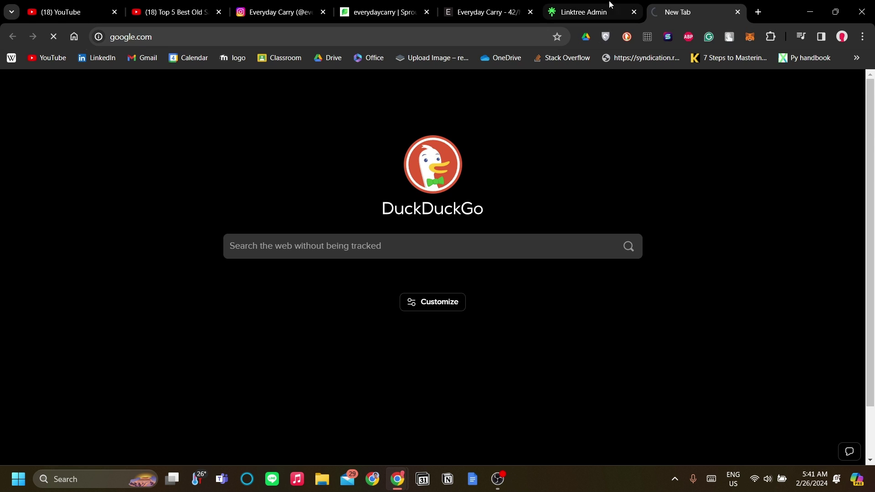
pyautogui.click(609, 3)
pyautogui.click(292, 130)
pyautogui.write('http://google.com/')
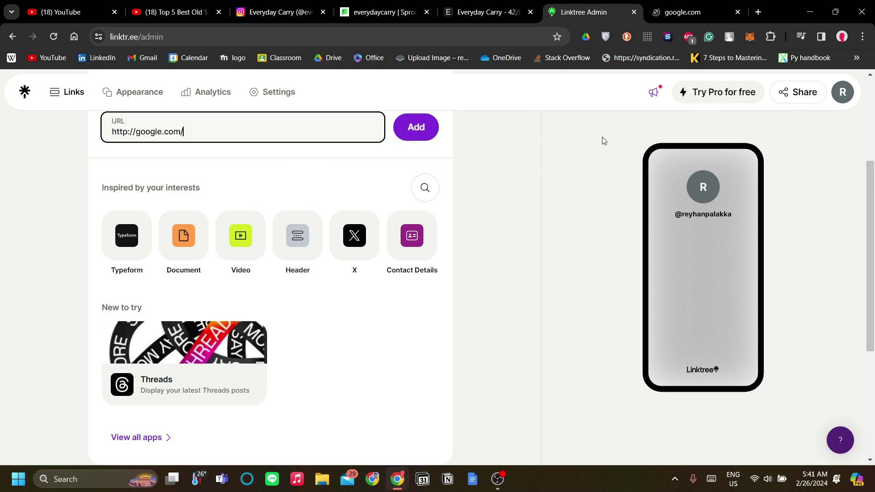
pyautogui.scroll(3, 603, 137)
pyautogui.click(414, 249)
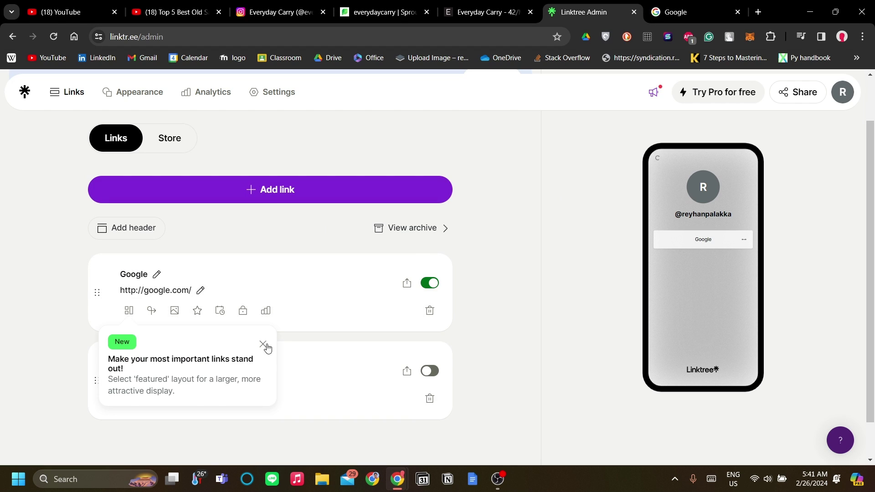
# - Close the featured-layout tip and test the Google link from the phone preview
pyautogui.click(263, 345)
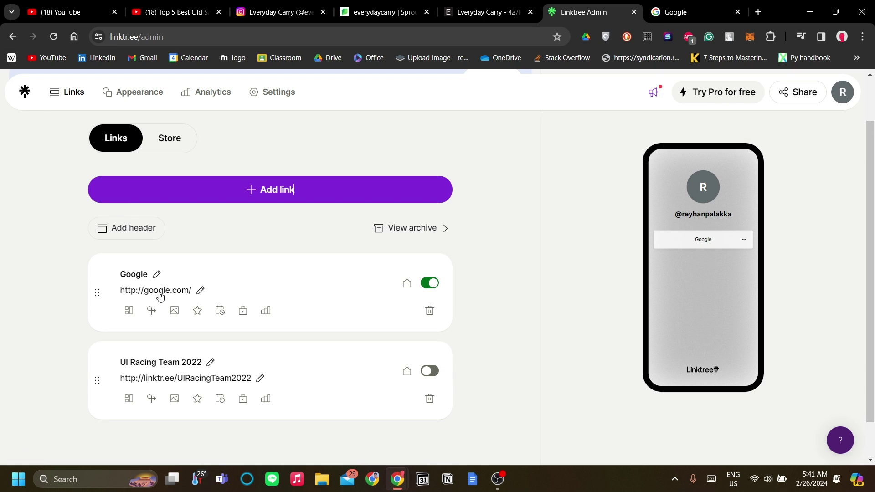
pyautogui.click(701, 245)
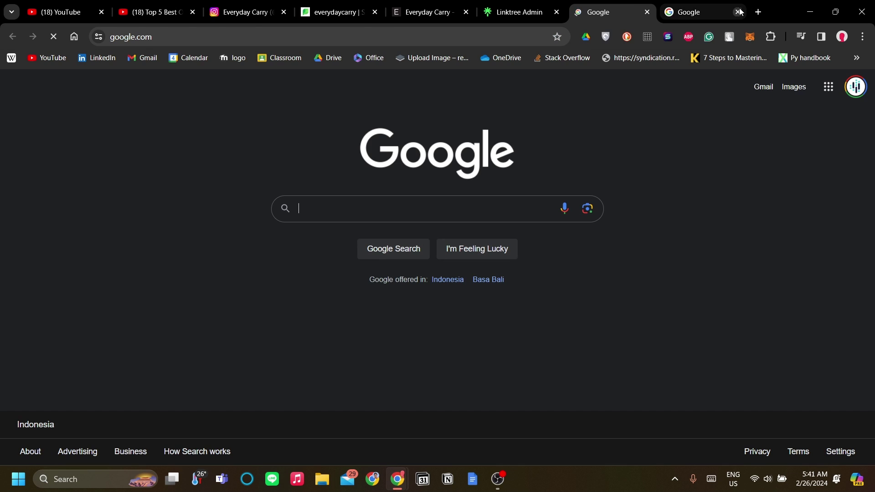
pyautogui.click(607, 10)
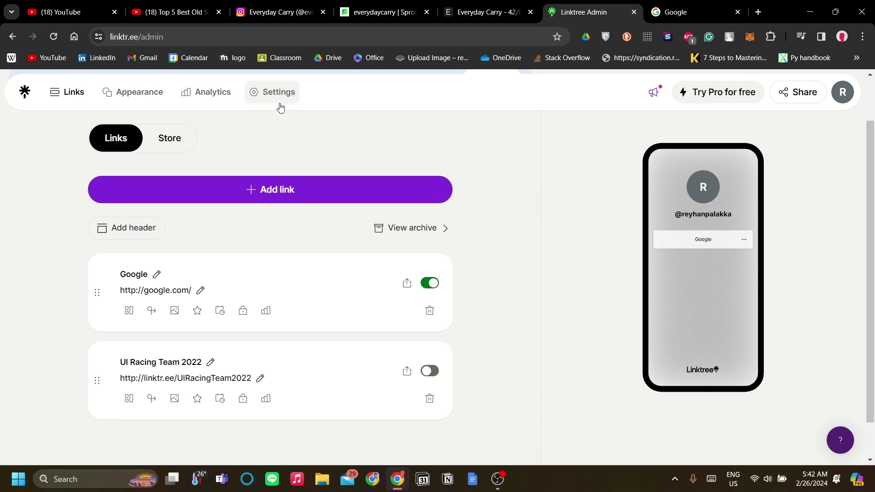
# - Scroll the Samsung phones video page down to its affiliate-link description
pyautogui.click(183, 4)
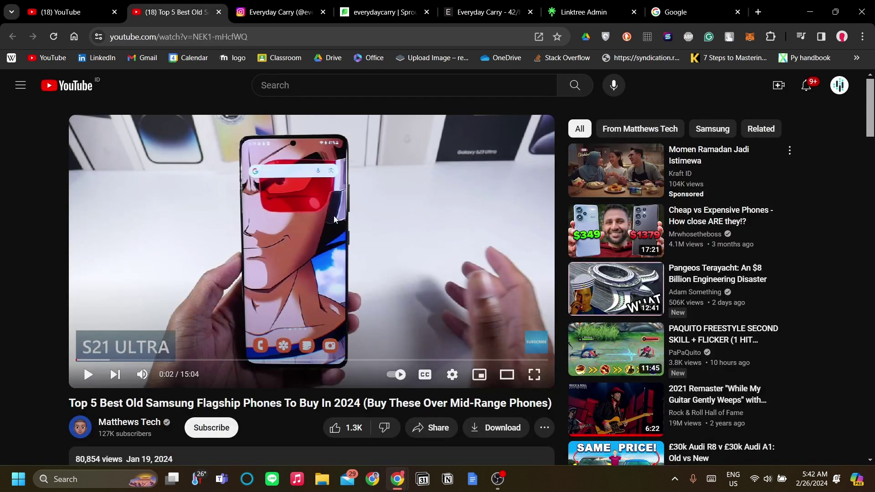
pyautogui.scroll(-4, 335, 217)
pyautogui.scroll(4, 318, 217)
pyautogui.scroll(-1, 318, 217)
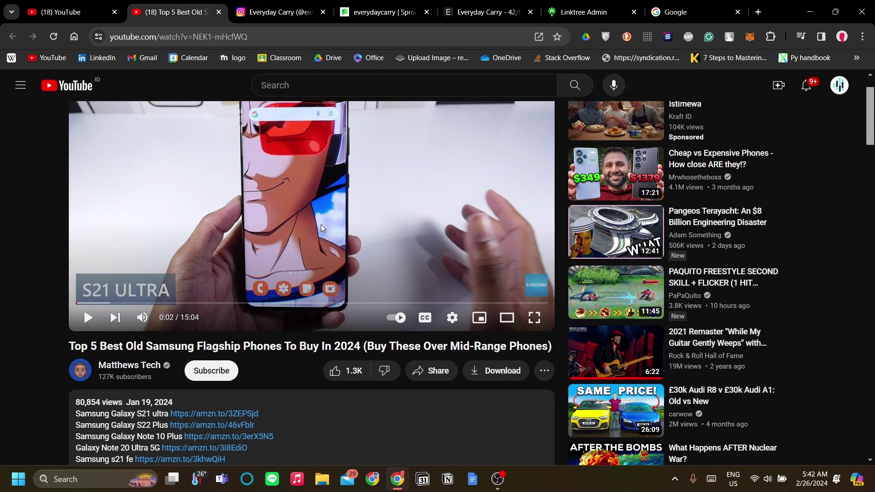
pyautogui.moveTo(70, 351); pyautogui.dragTo(370, 347)
pyautogui.click(286, 358)
pyautogui.scroll(-5, 283, 347)
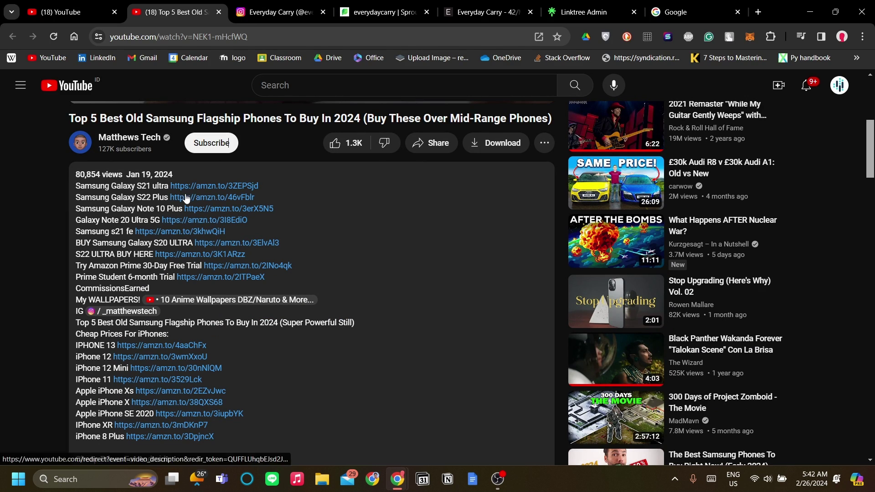
pyautogui.moveTo(92, 197); pyautogui.dragTo(93, 211)
pyautogui.click(100, 232)
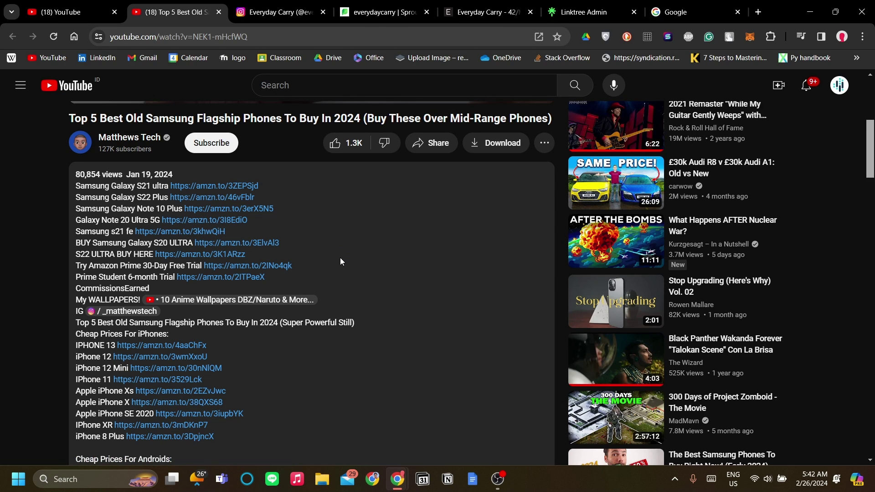
pyautogui.scroll(1, 340, 260)
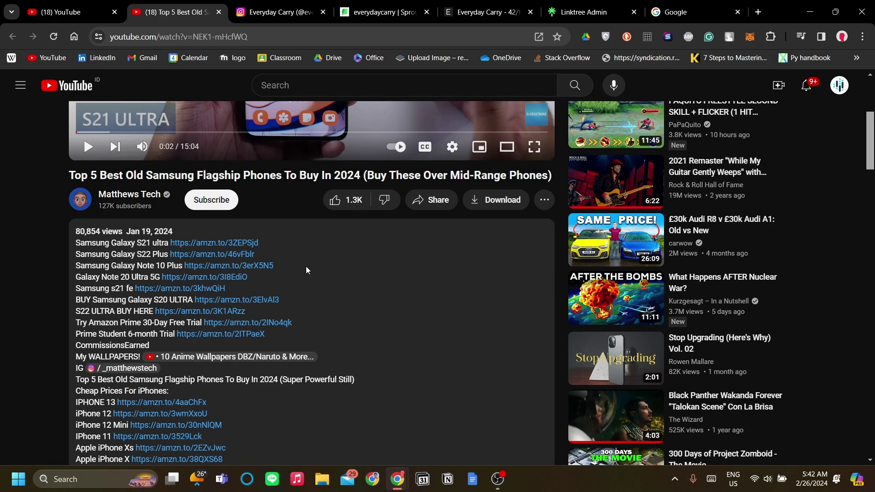
pyautogui.rightClick(230, 249)
pyautogui.click(280, 256)
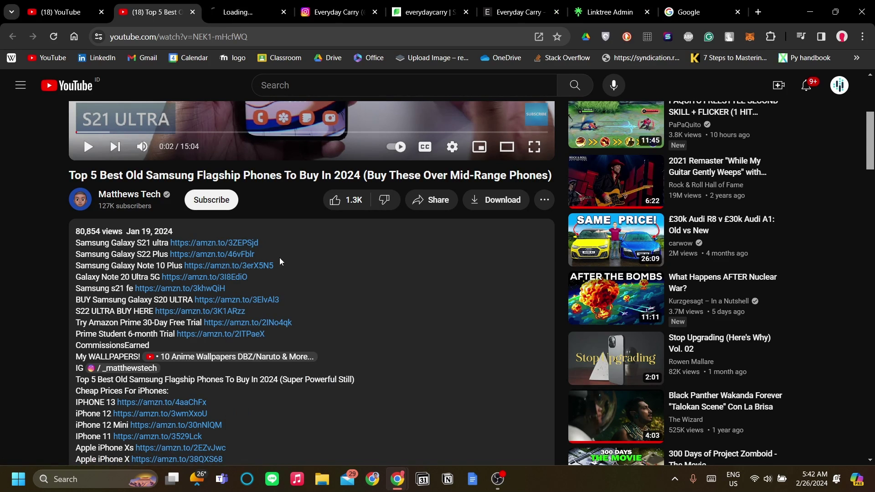
pyautogui.scroll(1, 322, 274)
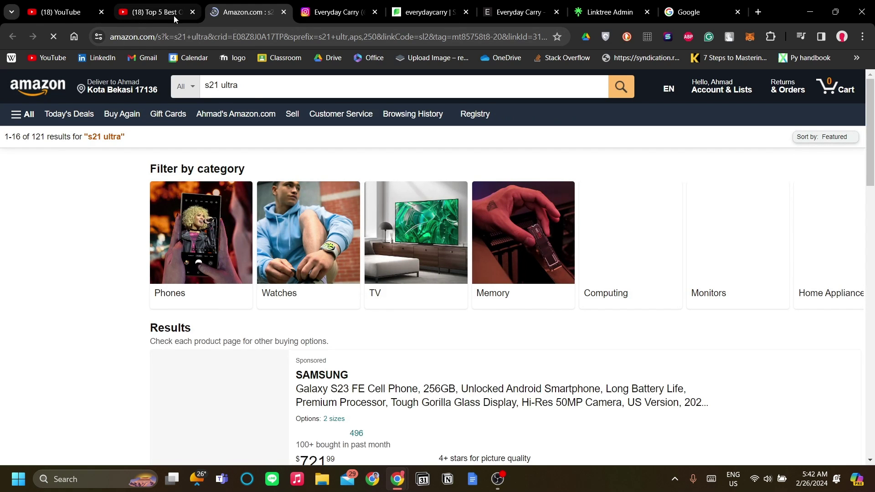
pyautogui.click(174, 13)
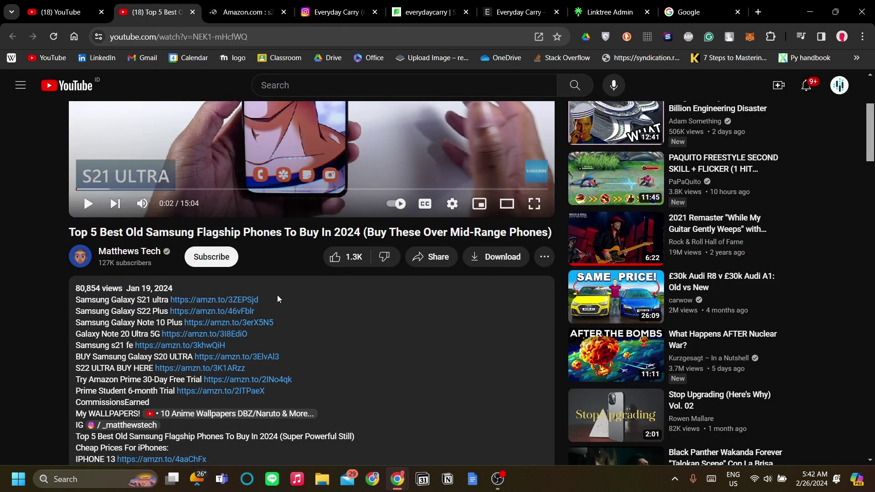
pyautogui.moveTo(278, 300); pyautogui.dragTo(172, 300)
pyautogui.hotkey('ctrl', 'c')
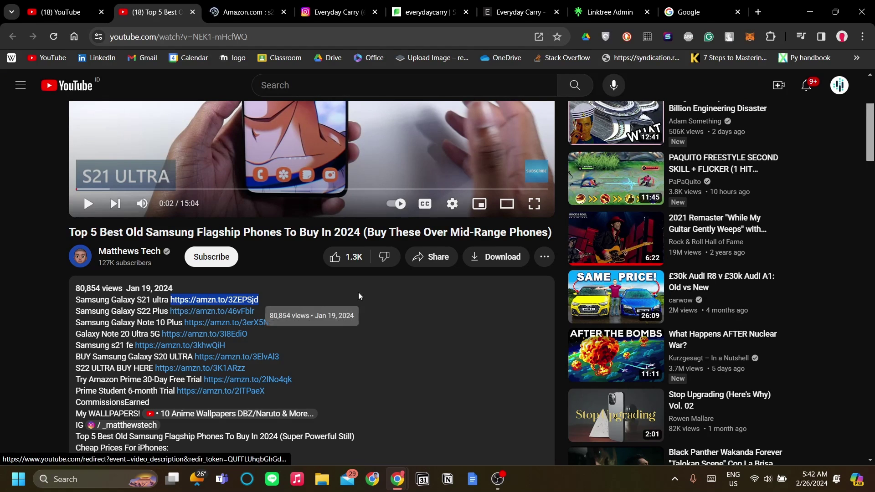
pyautogui.click(619, 6)
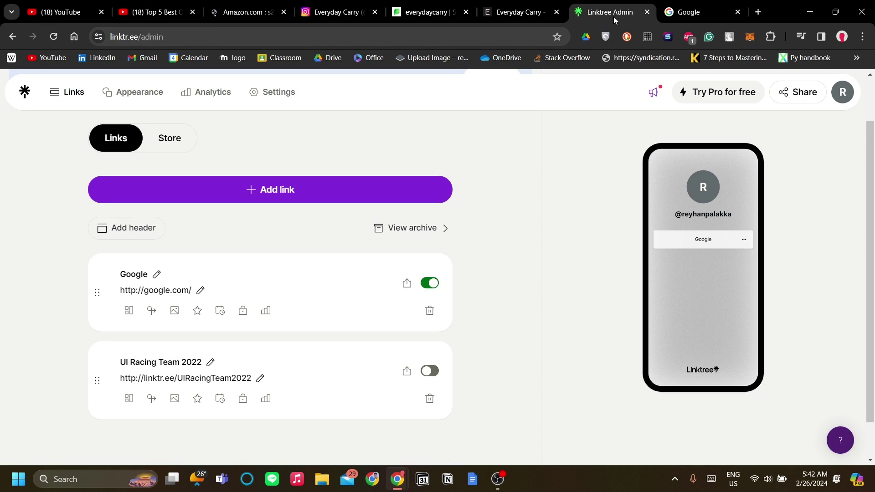
# - Archive the Google link, then abandon a first attempt at adding the Amazon URL
pyautogui.click(430, 311)
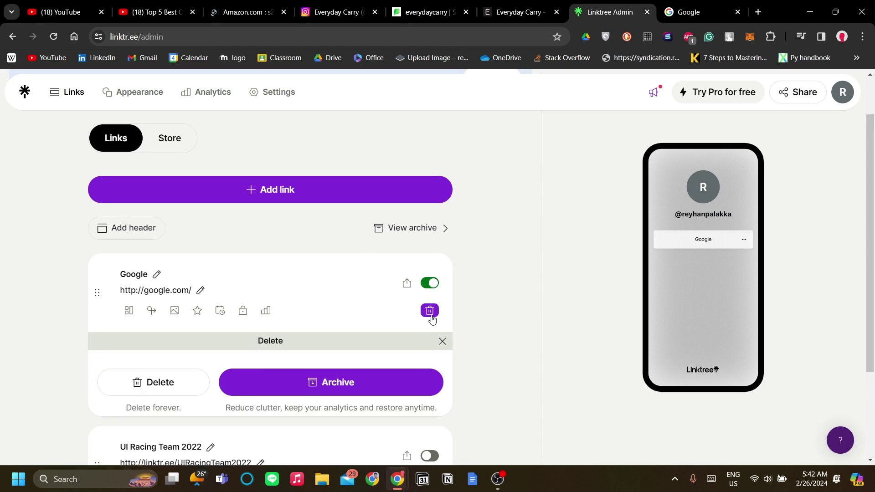
pyautogui.click(286, 382)
pyautogui.click(318, 195)
pyautogui.click(227, 248)
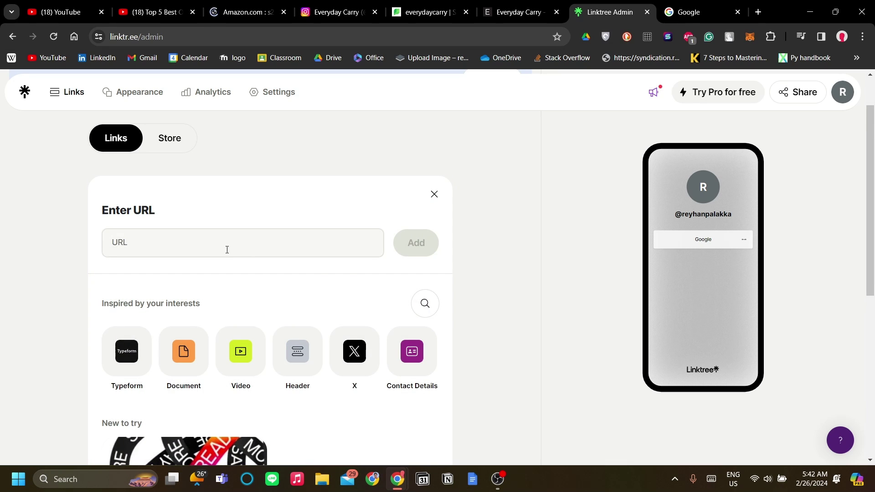
pyautogui.hotkey('ctrl', 'v')
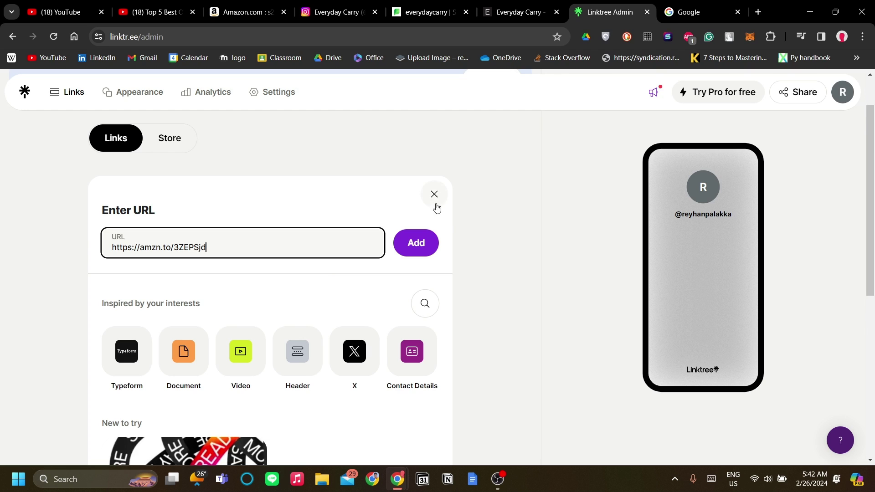
pyautogui.click(435, 194)
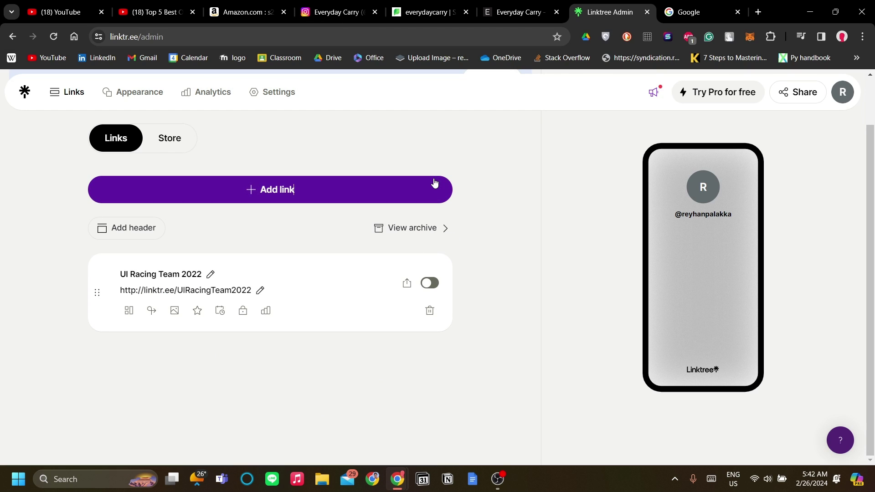
pyautogui.click(400, 192)
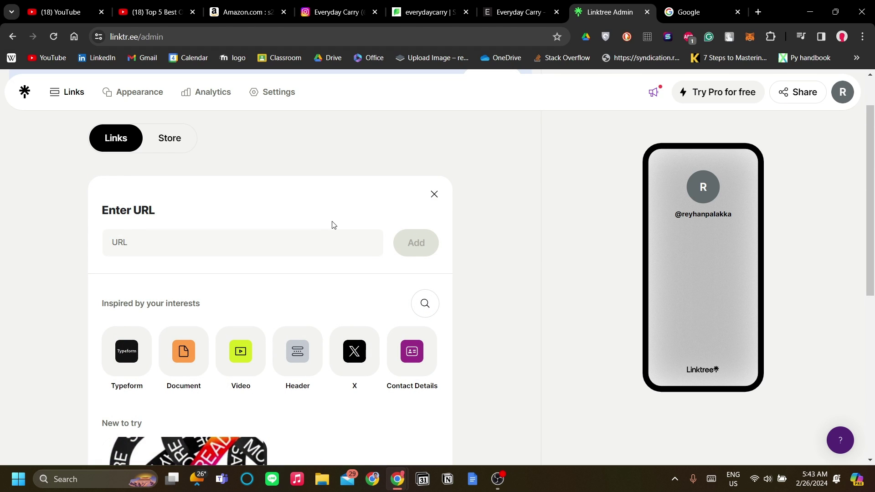
pyautogui.click(306, 239)
pyautogui.hotkey('ctrl', 'v')
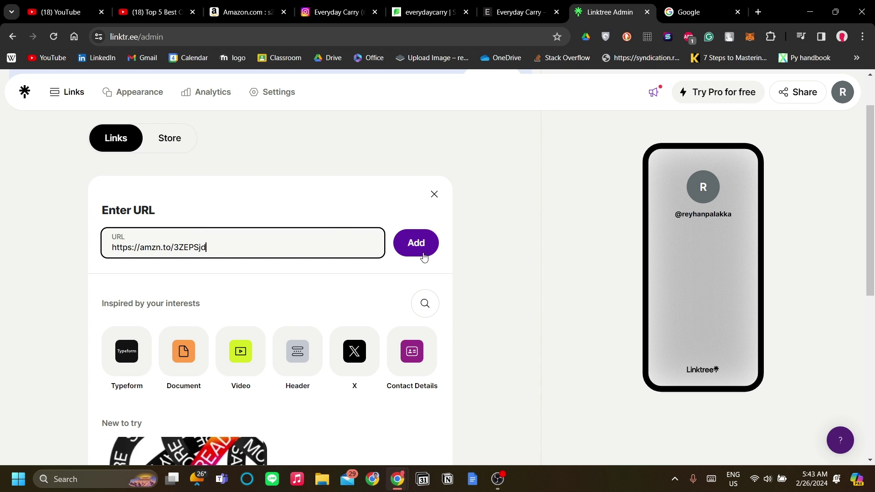
pyautogui.click(423, 256)
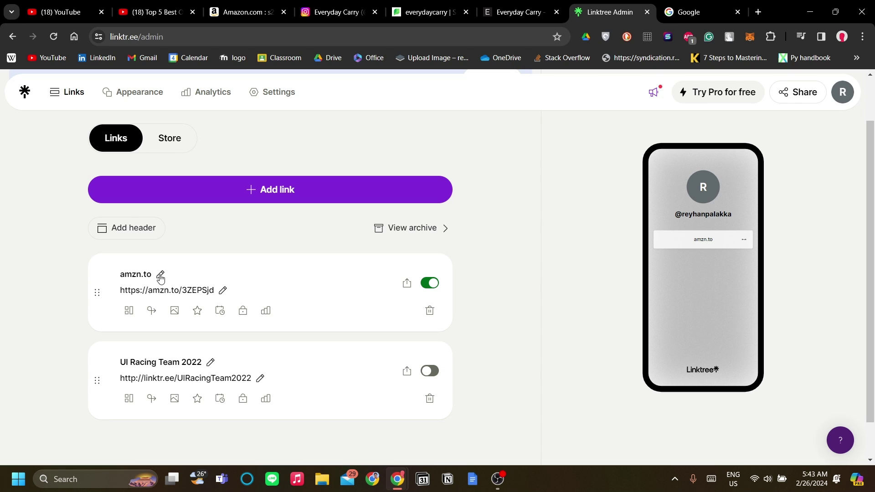
# - Retitle the amzn.to link to 'Galaxy s23', then to 'Best productivity app'
pyautogui.click(163, 277)
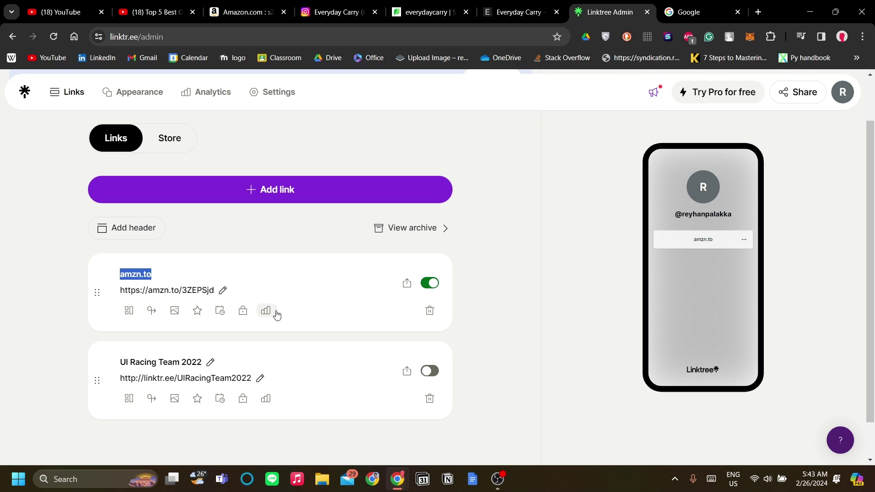
pyautogui.write('Galaxy s23')
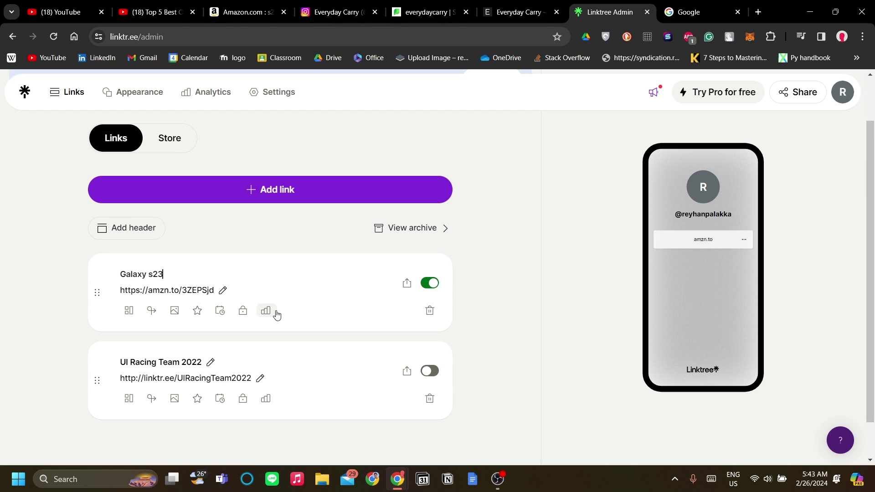
pyautogui.press('Return')
pyautogui.click(172, 274)
pyautogui.hotkey('ctrl', 'a')
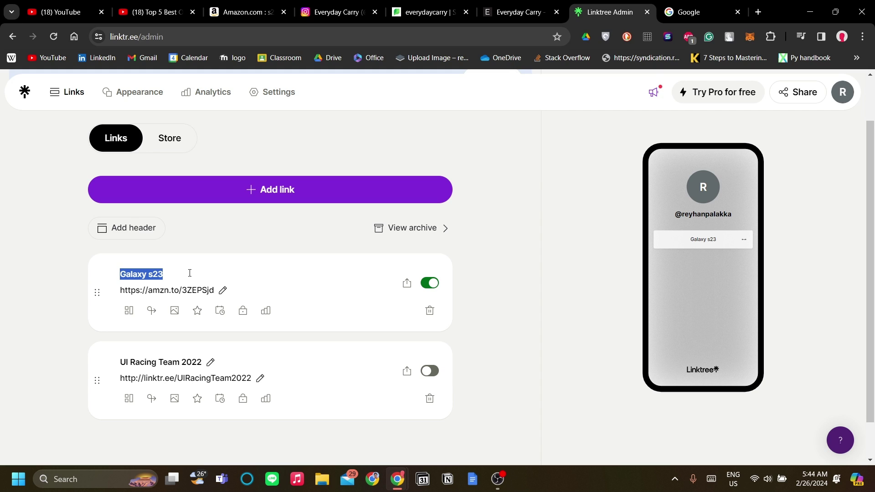
pyautogui.write('Best ')
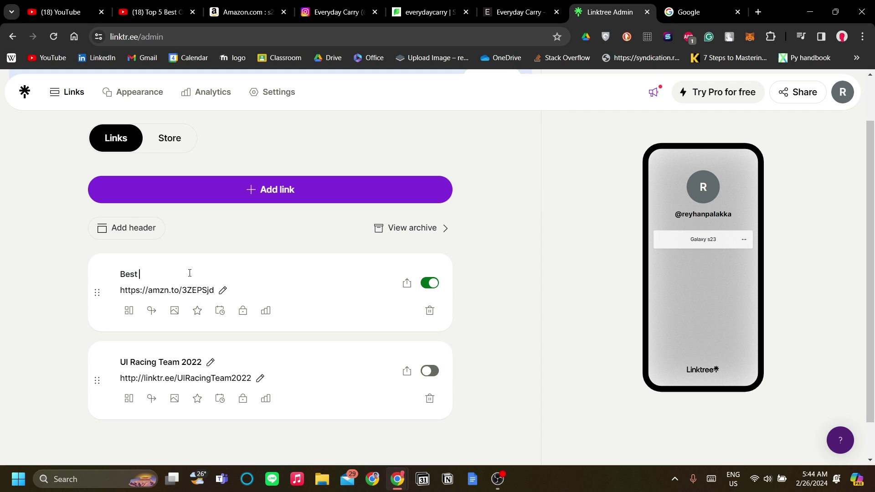
pyautogui.write('productivity app')
pyautogui.press('Return')
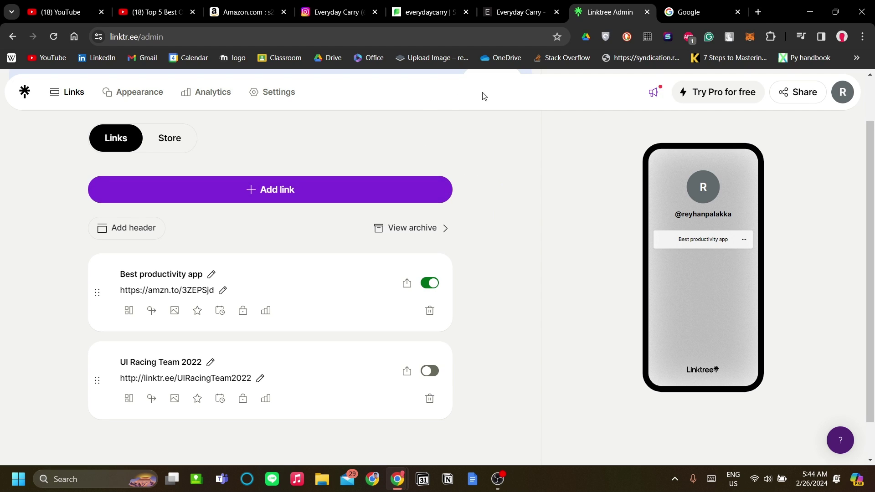
# - Open the everydaycarry Instagram profile and follow its sprout.link bio link
pyautogui.click(499, 15)
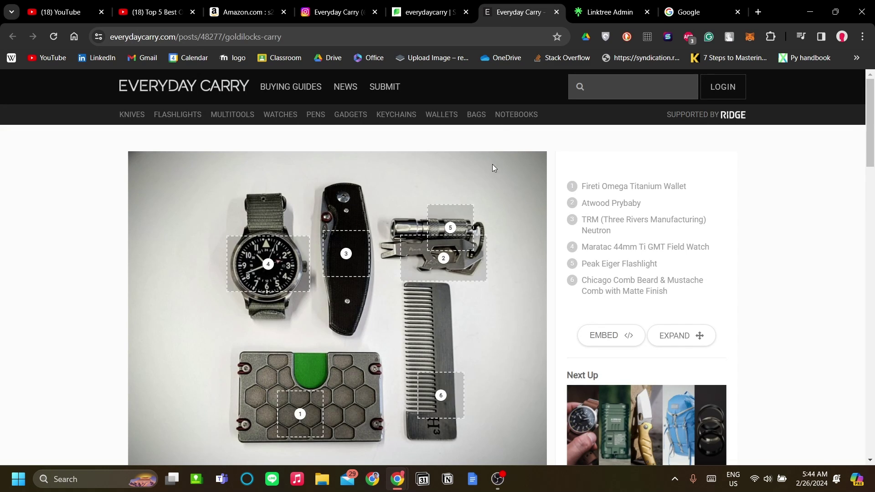
pyautogui.click(433, 13)
pyautogui.click(349, 5)
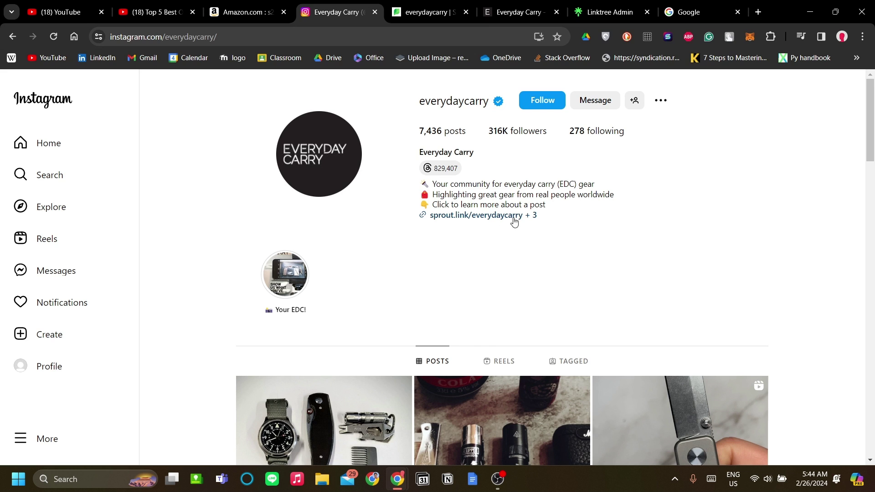
pyautogui.scroll(-2, 600, 223)
pyautogui.scroll(2, 600, 223)
pyautogui.click(470, 223)
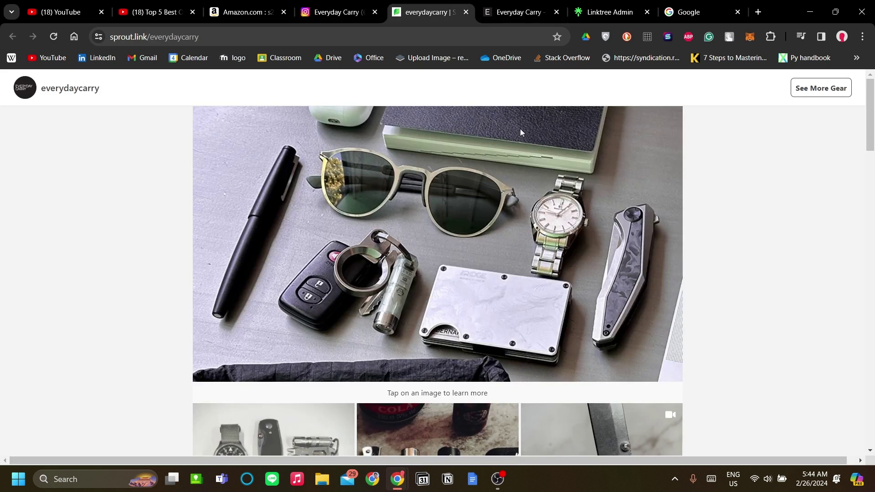
pyautogui.scroll(-4, 534, 198)
pyautogui.scroll(4, 533, 198)
pyautogui.scroll(-4, 537, 176)
pyautogui.scroll(4, 348, 273)
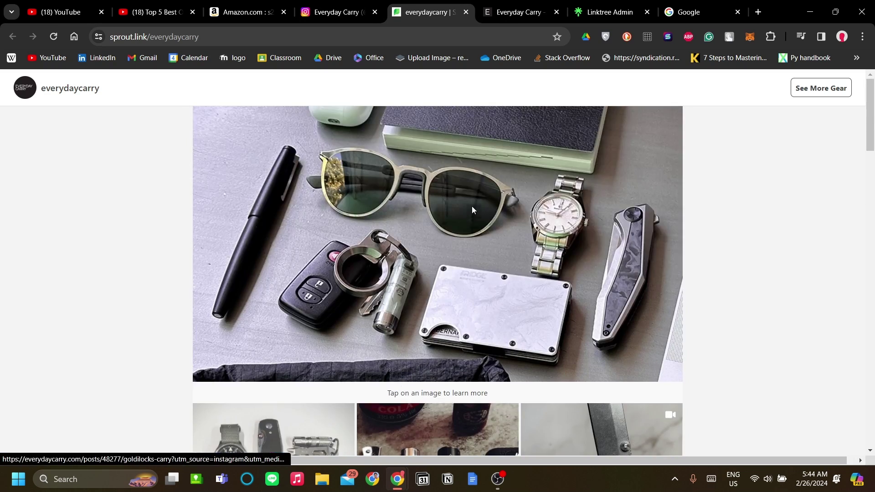
# - Open the top gear post, then return to the everydaycarry Instagram profile's post grid
pyautogui.click(472, 209)
pyautogui.scroll(-6, 529, 267)
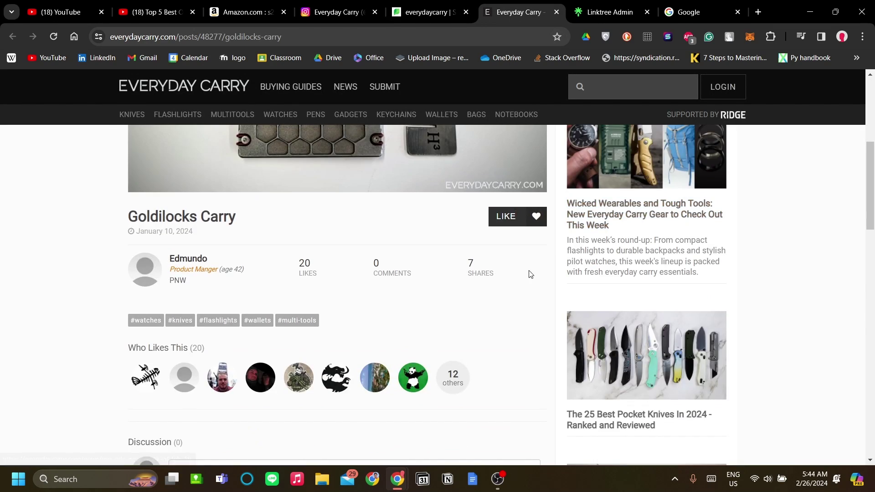
pyautogui.scroll(5, 530, 274)
pyautogui.click(340, 12)
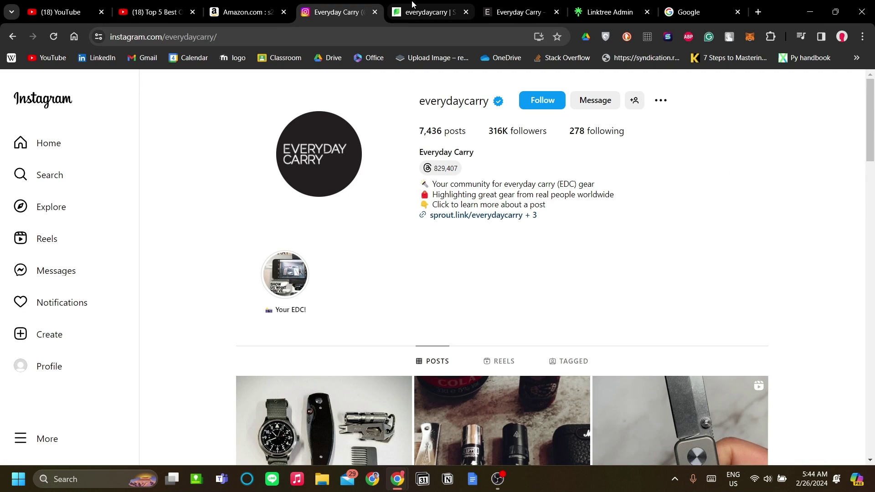
pyautogui.click(431, 13)
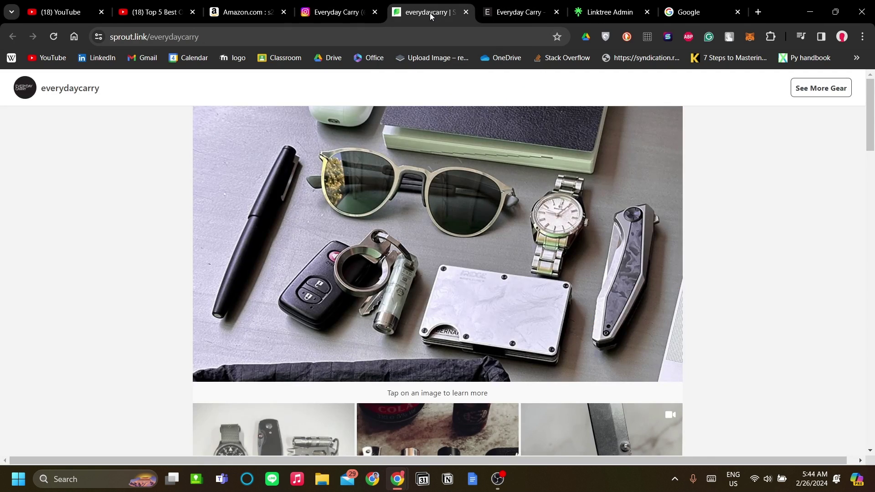
pyautogui.click(331, 11)
pyautogui.scroll(-1, 414, 218)
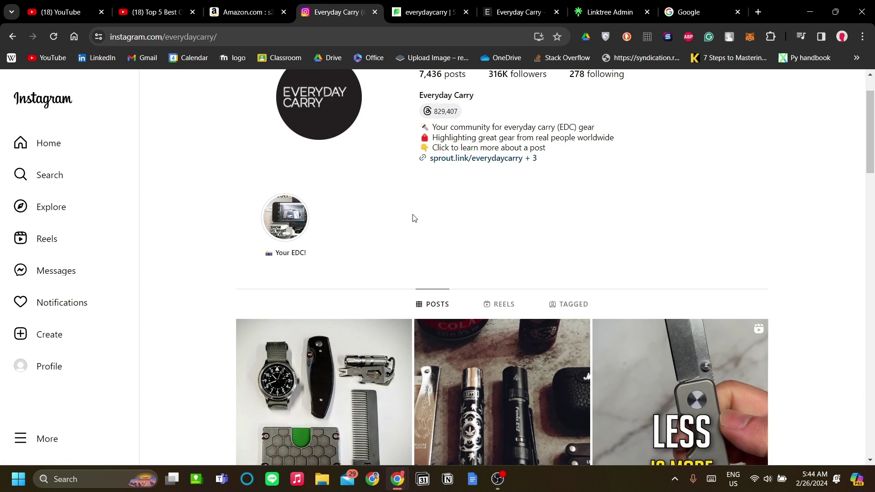
pyautogui.scroll(1, 414, 217)
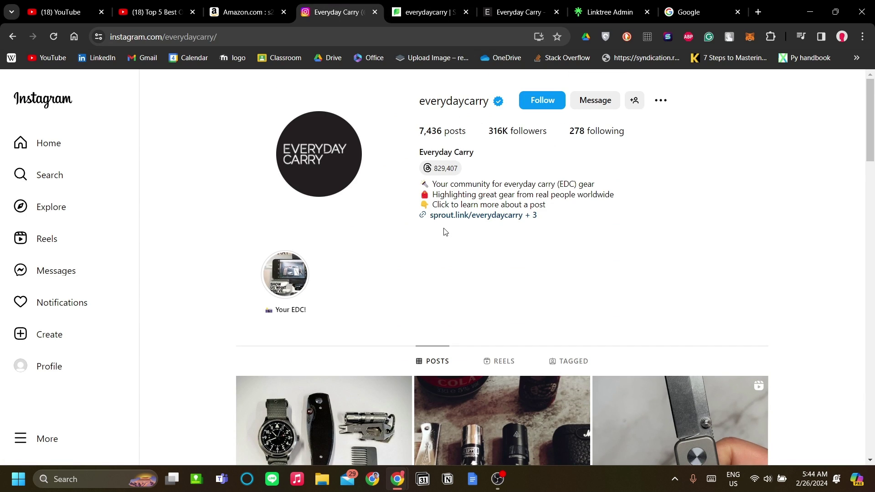
pyautogui.scroll(-2, 445, 232)
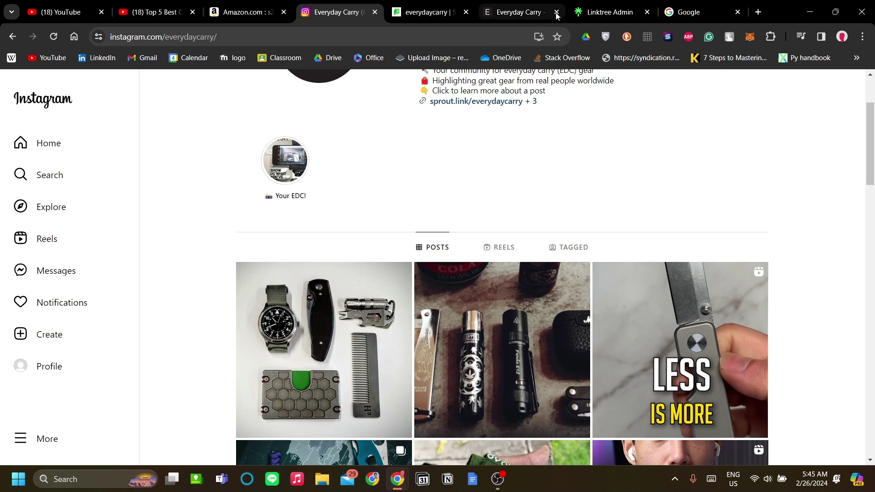
# - Switch on the UI Racing Team 2022 link, select the live page URL, and return to YouTube
pyautogui.click(576, 13)
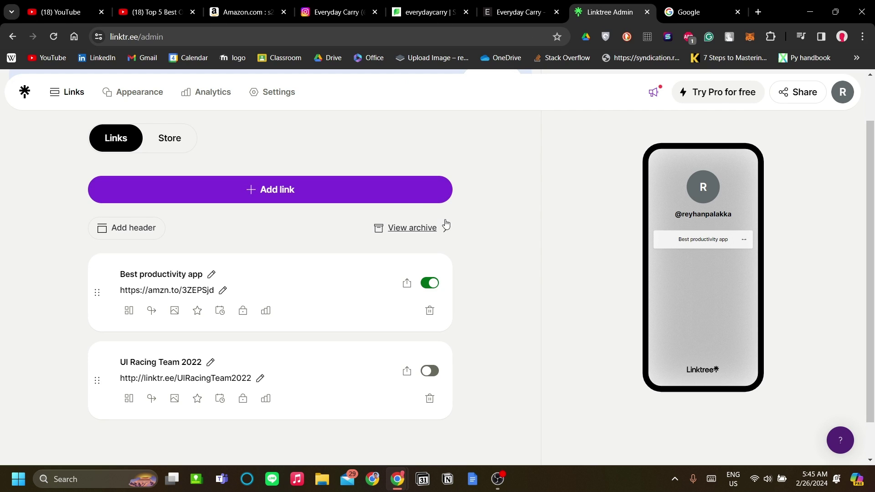
pyautogui.click(431, 372)
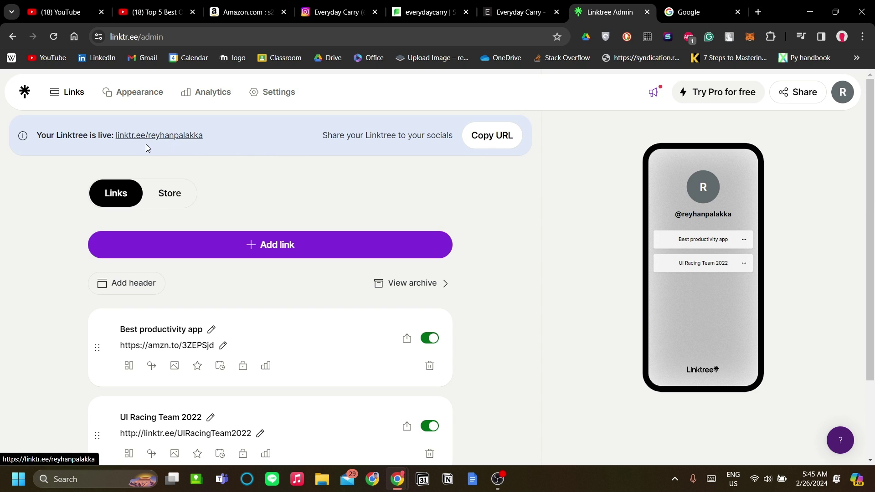
pyautogui.moveTo(210, 141); pyautogui.dragTo(117, 139)
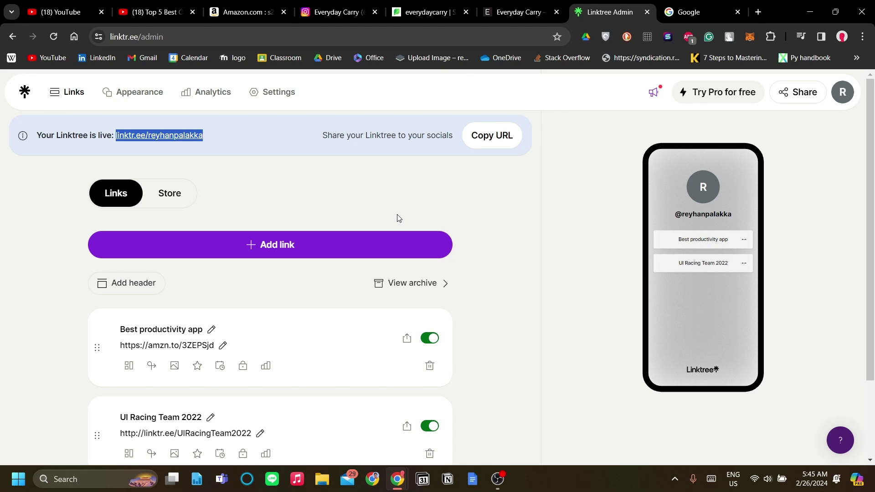
pyautogui.hotkey('ctrl', '2')
# - Look over the current page, then go back to the Linktree admin page
pyautogui.scroll(-3, 416, 363)
pyautogui.click(419, 299)
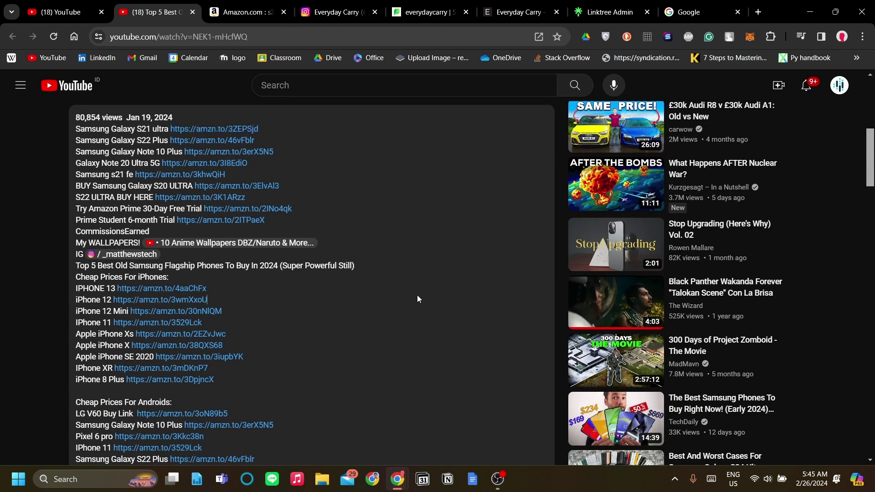
pyautogui.scroll(4, 367, 303)
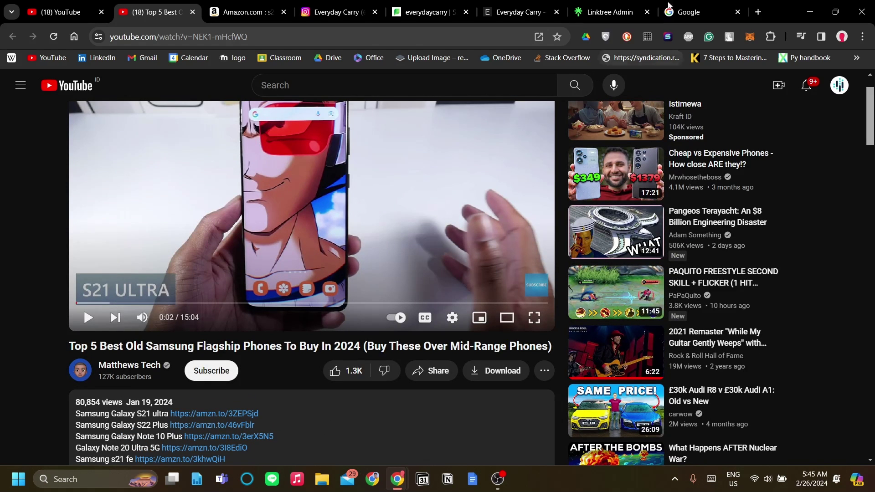
pyautogui.click(627, 2)
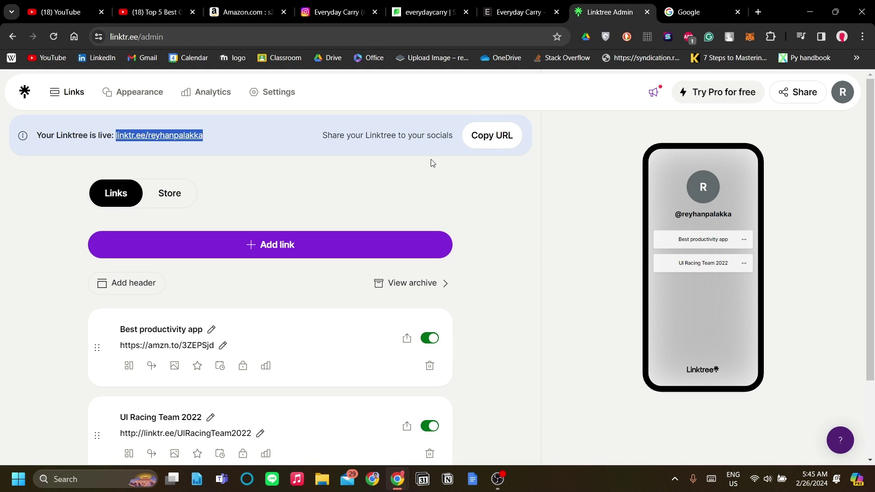
# - Check the sprout.link everydaycarry page and the Instagram profile header, then return to Linktree admin
pyautogui.click(452, 3)
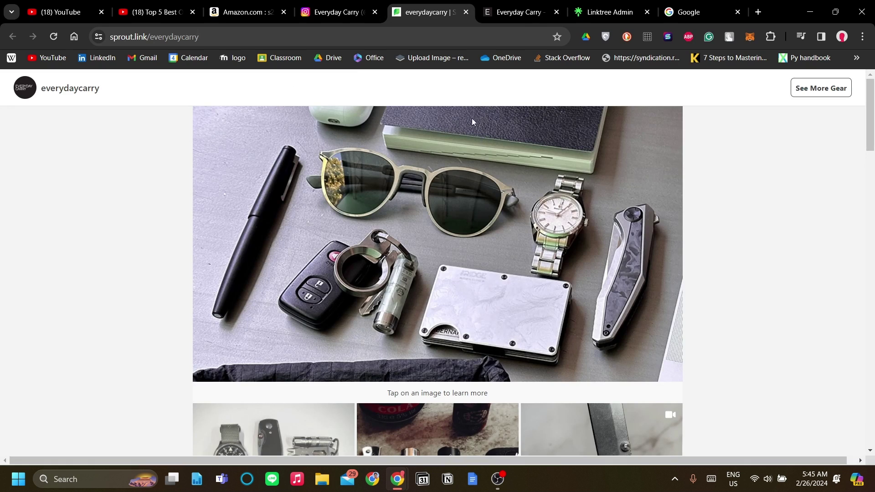
pyautogui.hotkey('ctrl', 'shift', 'Tab')
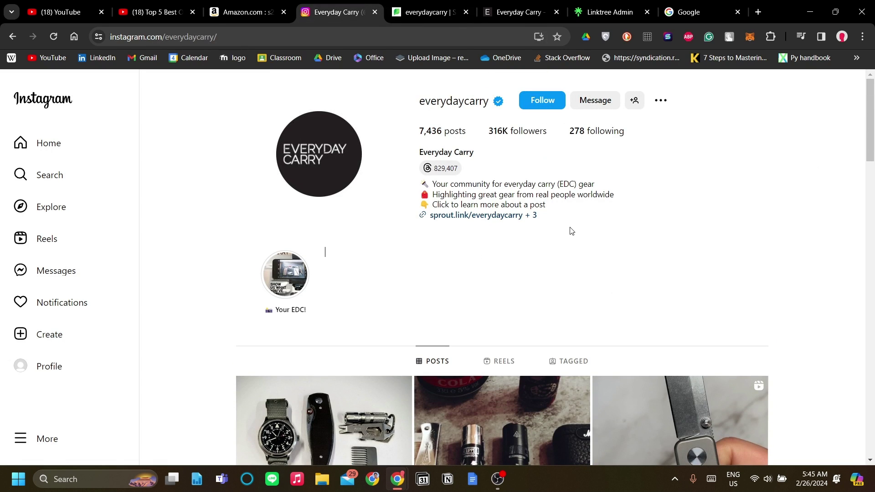
pyautogui.moveTo(482, 222); pyautogui.dragTo(401, 211)
pyautogui.click(436, 245)
pyautogui.click(597, 10)
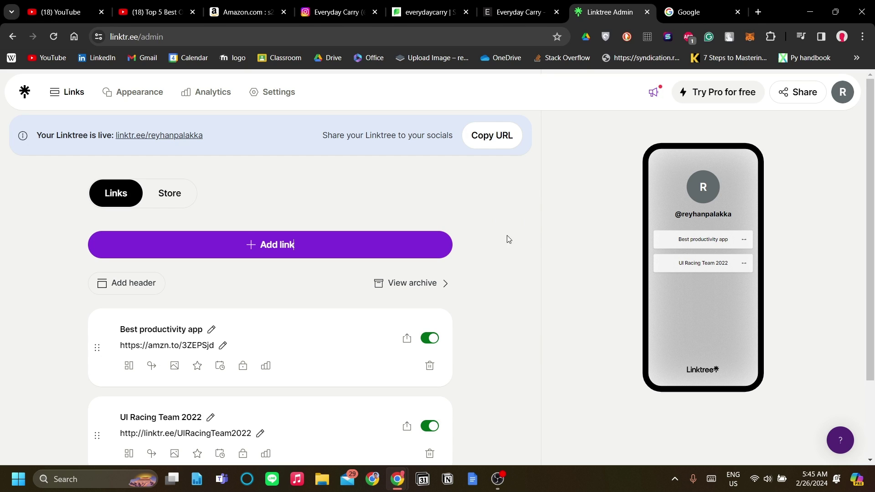
# - Compare the Everyday Carry Instagram profile with Linktree admin, ending on the '(18) Top 5 Best' Samsung video
pyautogui.click(352, 3)
pyautogui.scroll(-3, 424, 288)
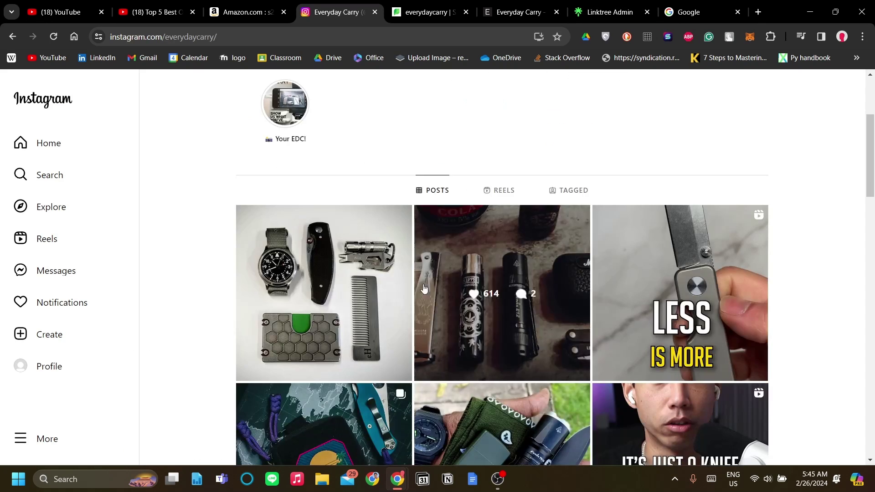
pyautogui.click(577, 9)
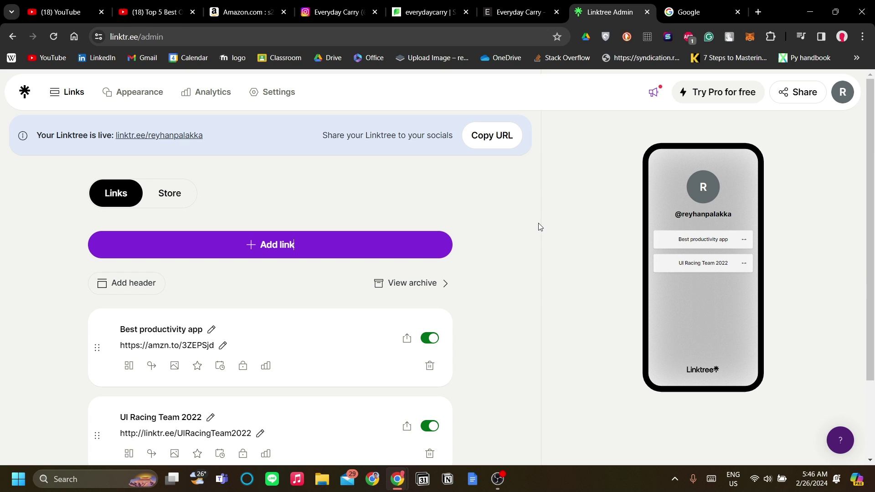
pyautogui.click(337, 12)
pyautogui.scroll(3, 496, 218)
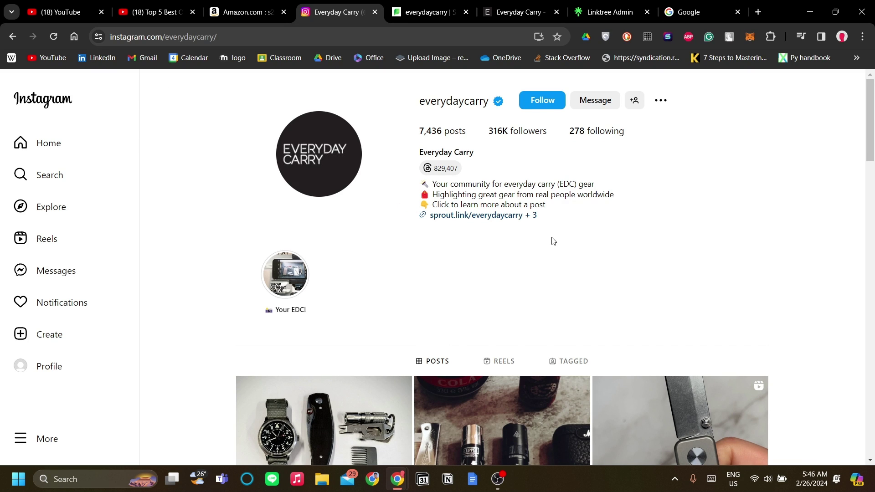
pyautogui.click(599, 6)
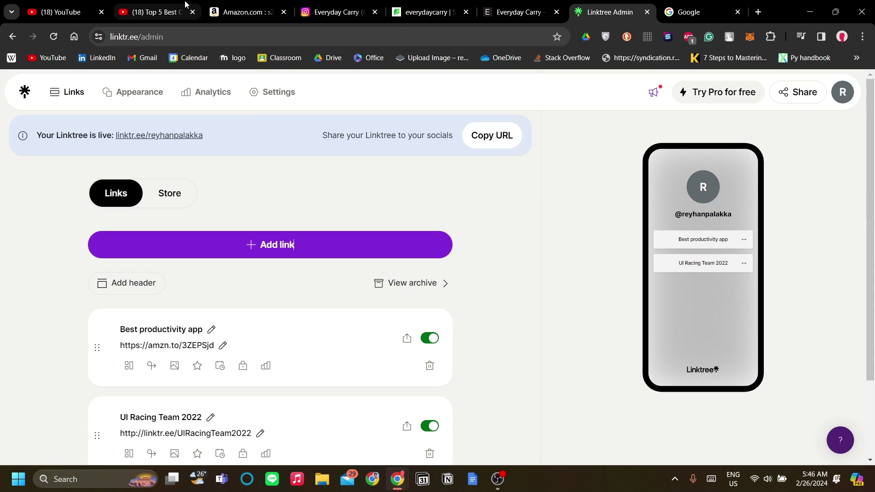
pyautogui.click(155, 12)
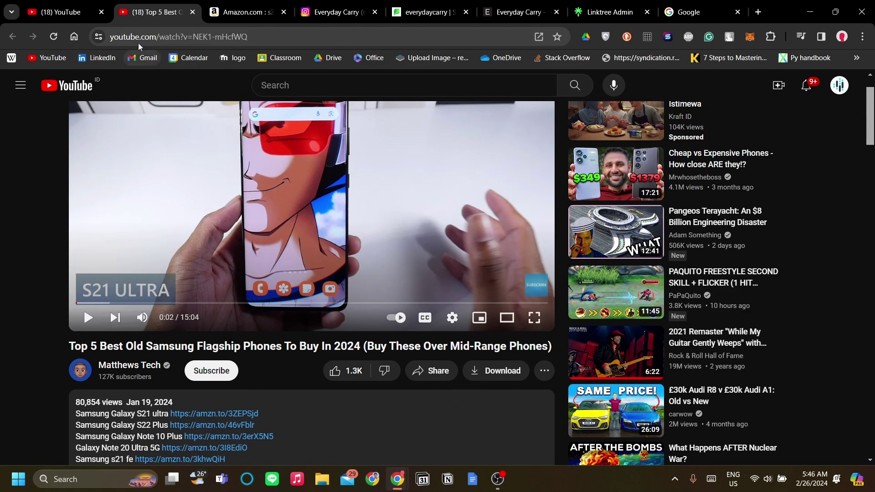
# - Move between the YouTube home feed, the Samsung video and the Linktree admin dashboard
pyautogui.click(79, 6)
pyautogui.click(155, 12)
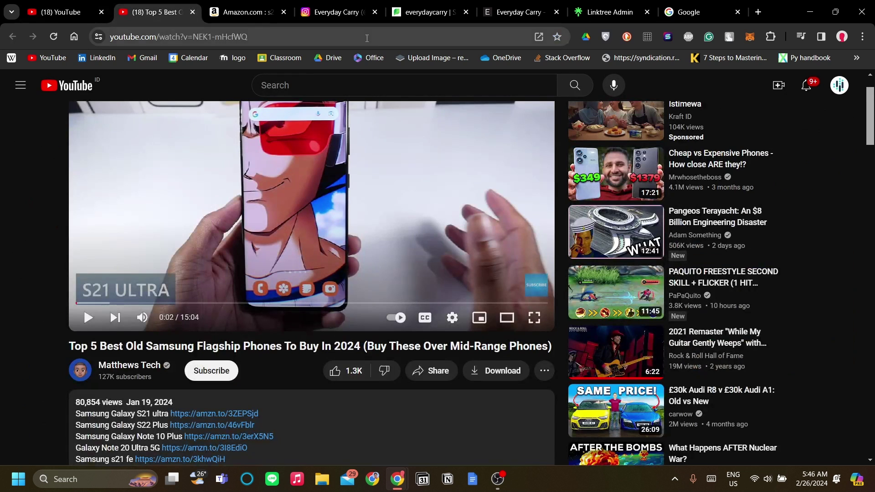
pyautogui.click(601, 12)
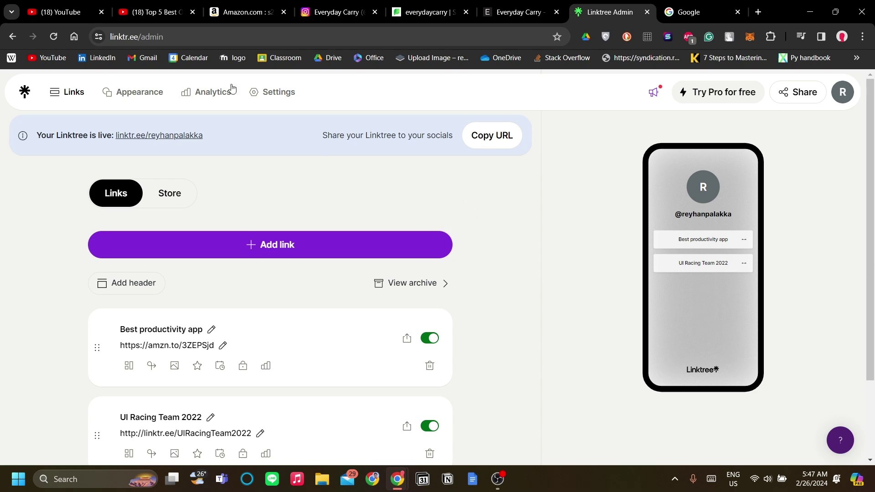
# - Reopen the Samsung flagship phones video and highlight the start of its title
pyautogui.click(155, 11)
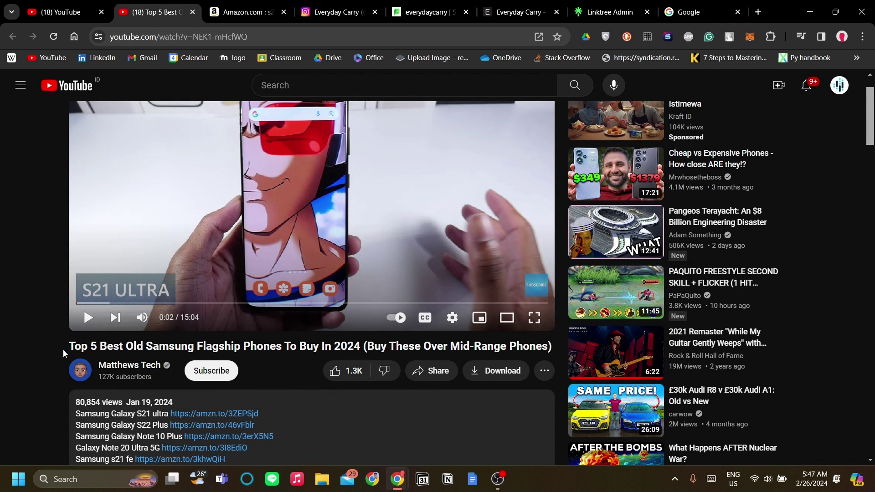
pyautogui.moveTo(63, 349); pyautogui.dragTo(441, 348)
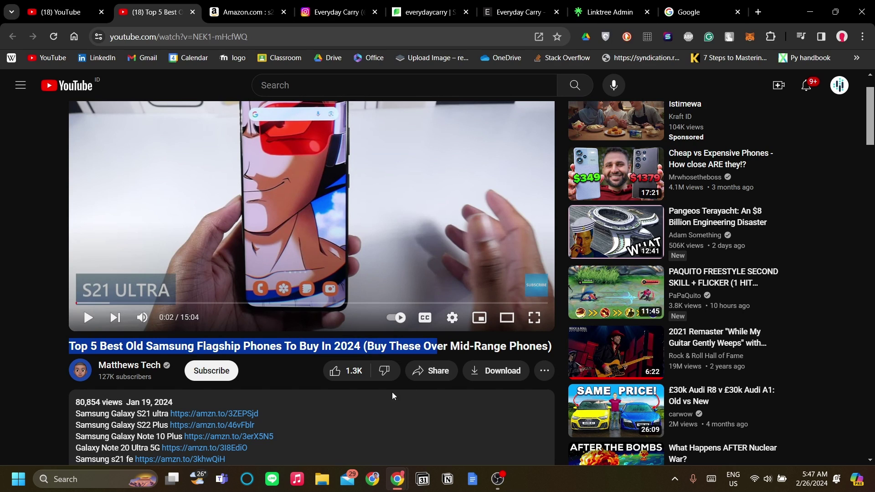
pyautogui.click(383, 406)
pyautogui.scroll(-3, 294, 363)
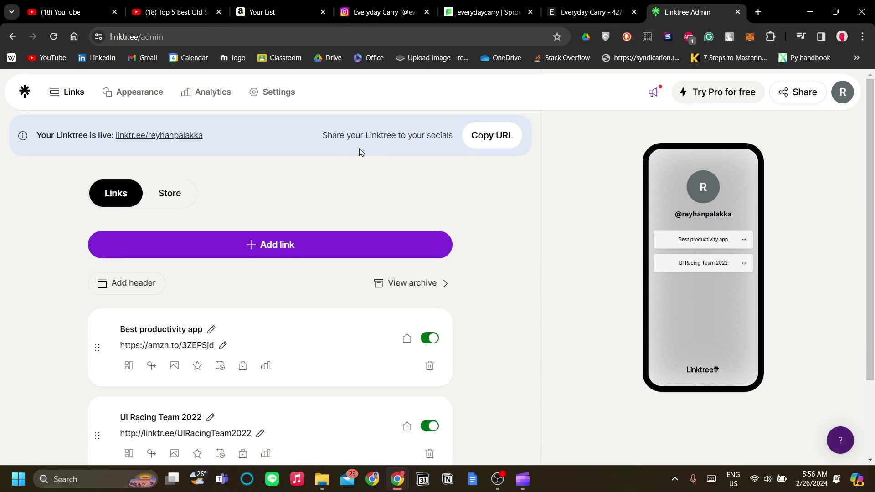
# - Scroll through the Samsung video description's amzn.to links, then go to Amazon Lists & Registries
pyautogui.moveTo(276, 3)
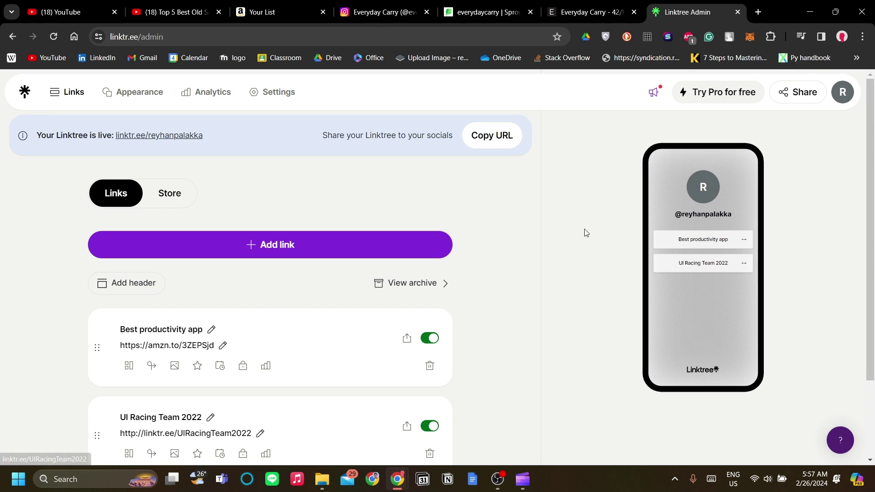
pyautogui.click(202, 10)
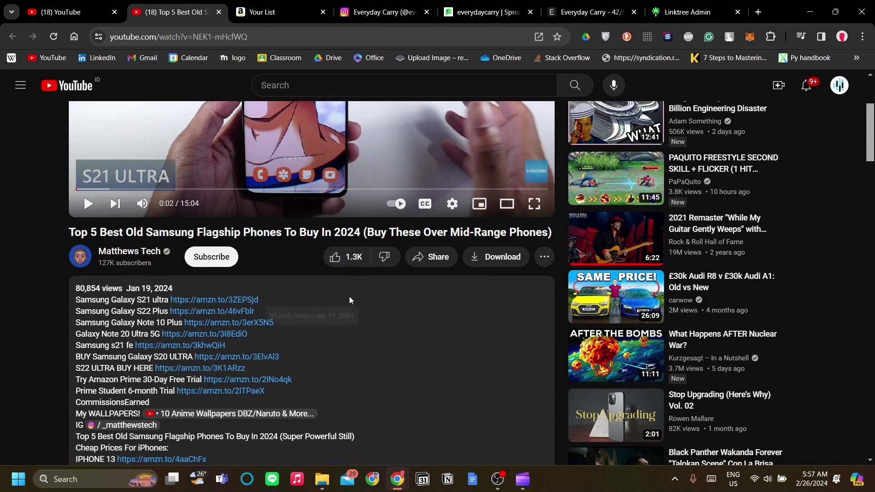
pyautogui.scroll(4, 348, 322)
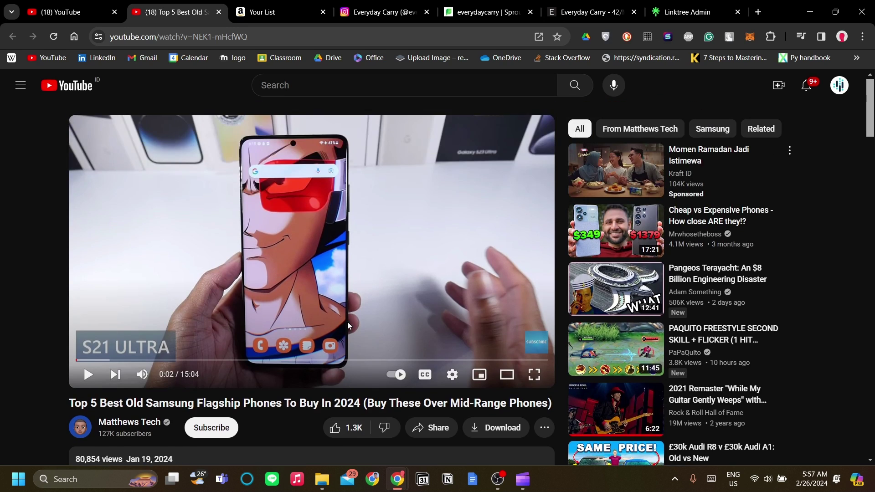
pyautogui.scroll(-5, 348, 321)
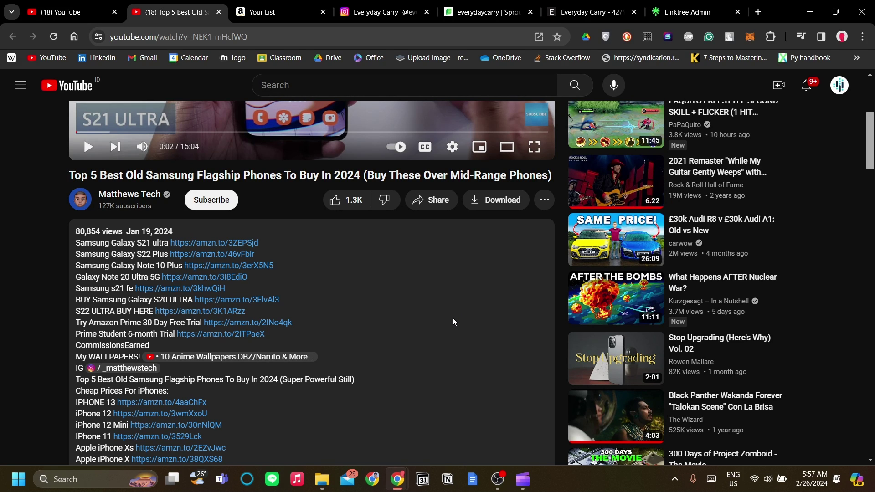
pyautogui.scroll(5, 453, 322)
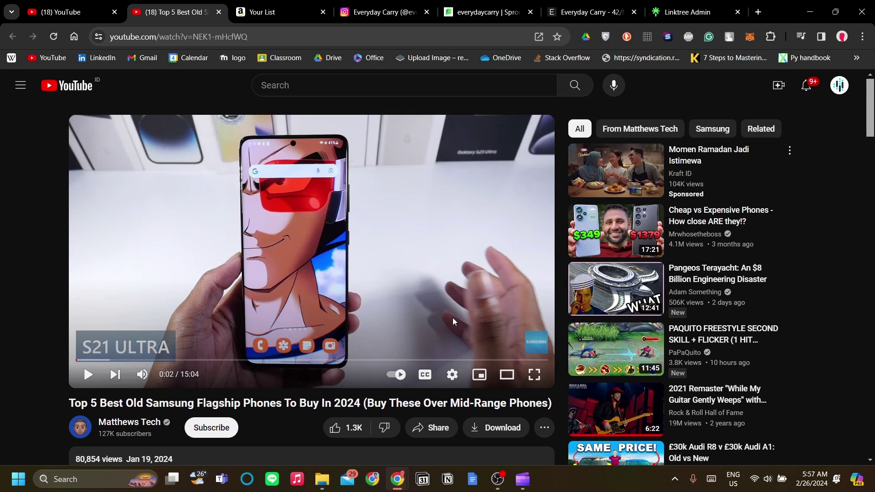
pyautogui.scroll(-3, 453, 319)
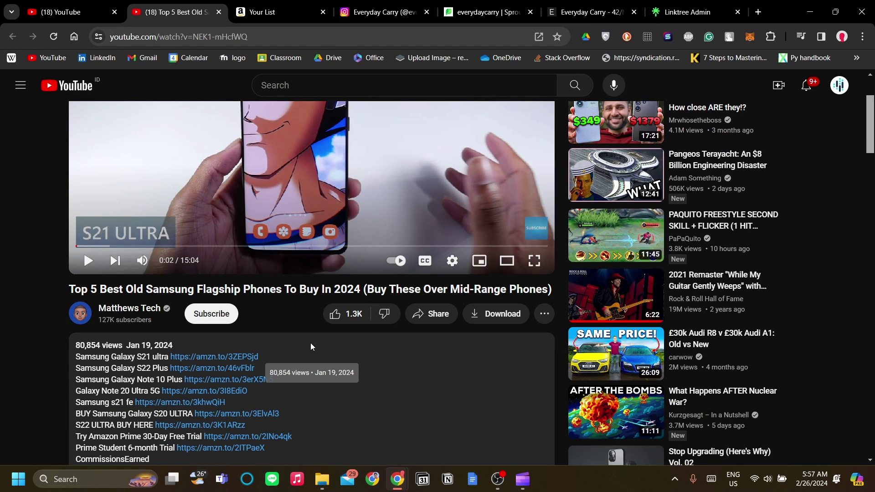
pyautogui.scroll(1, 365, 352)
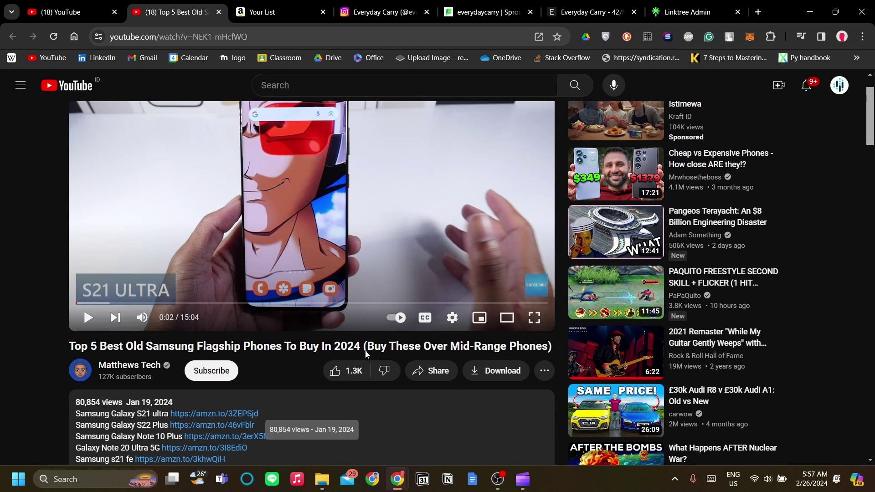
pyautogui.click(276, 7)
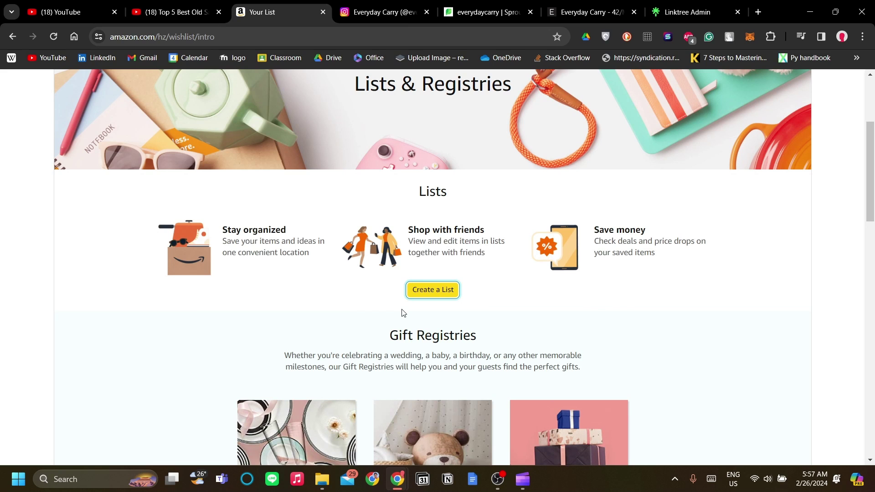
# - Glance back at the Samsung video and return to the Amazon Lists & Registries page
pyautogui.scroll(3, 403, 312)
pyautogui.scroll(1, 404, 313)
pyautogui.scroll(-3, 403, 300)
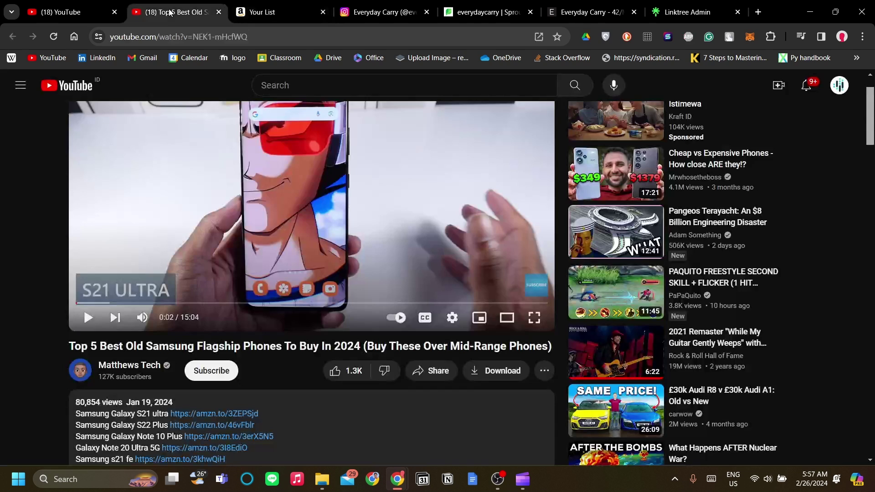
pyautogui.click(168, 12)
pyautogui.click(249, 7)
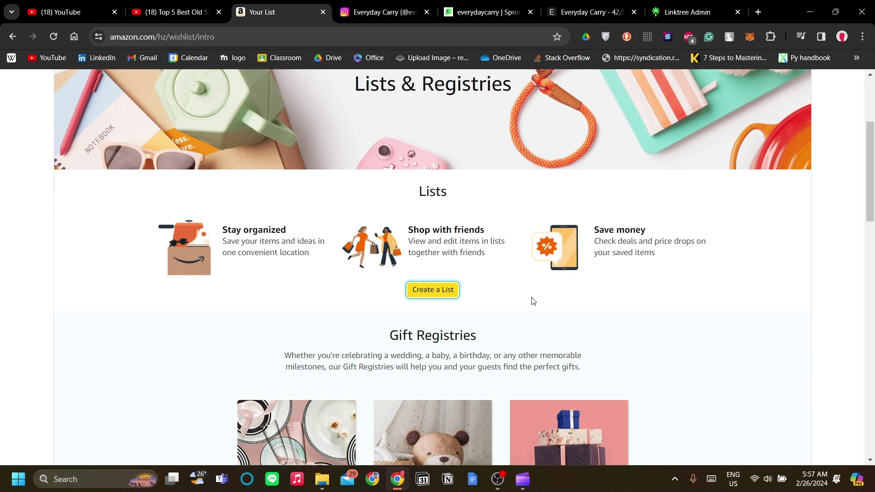
# - Create a new Amazon list named 'Camera setup', replacing the default 'Shopping List' name
pyautogui.scroll(4, 527, 320)
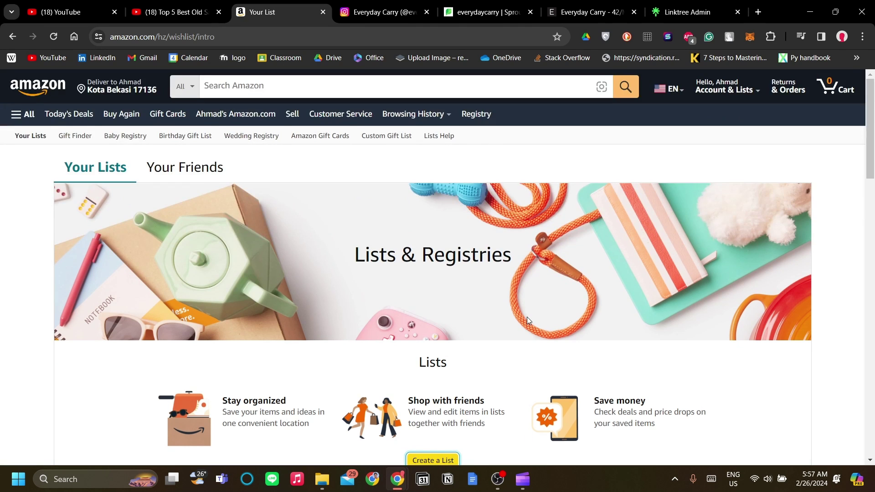
pyautogui.scroll(-4, 528, 320)
pyautogui.scroll(2, 528, 320)
pyautogui.scroll(-1, 528, 320)
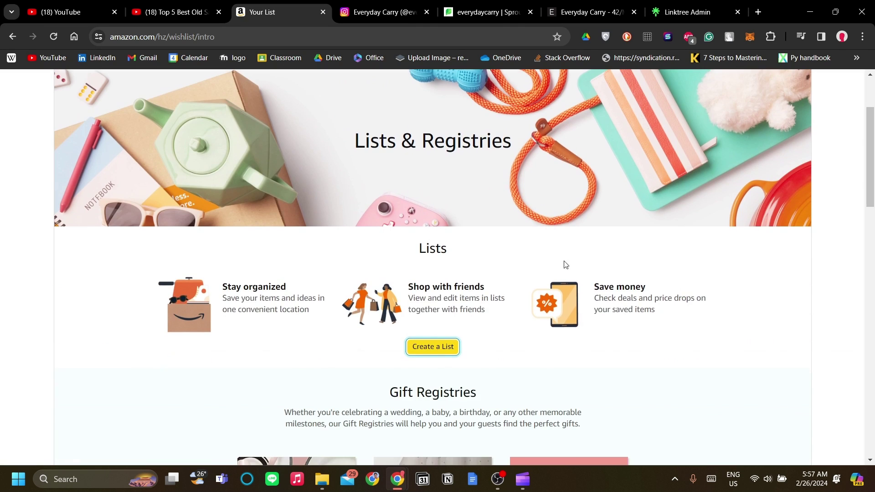
pyautogui.click(438, 348)
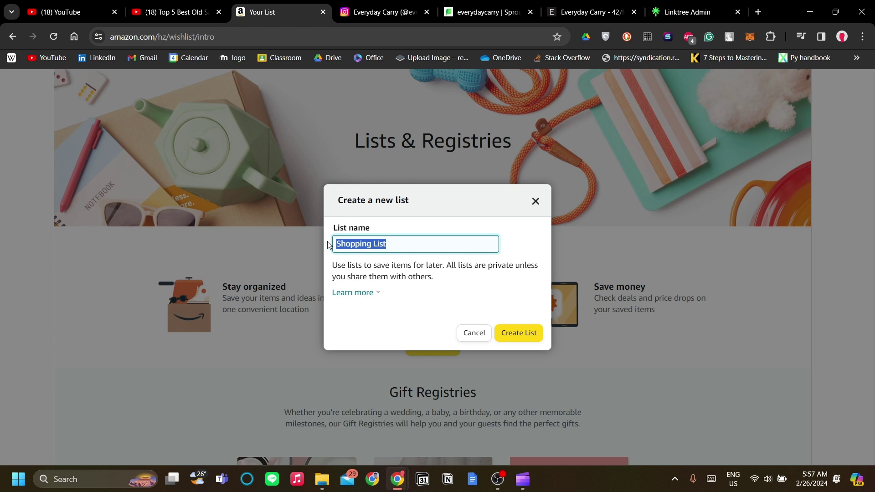
pyautogui.write('Camera setup')
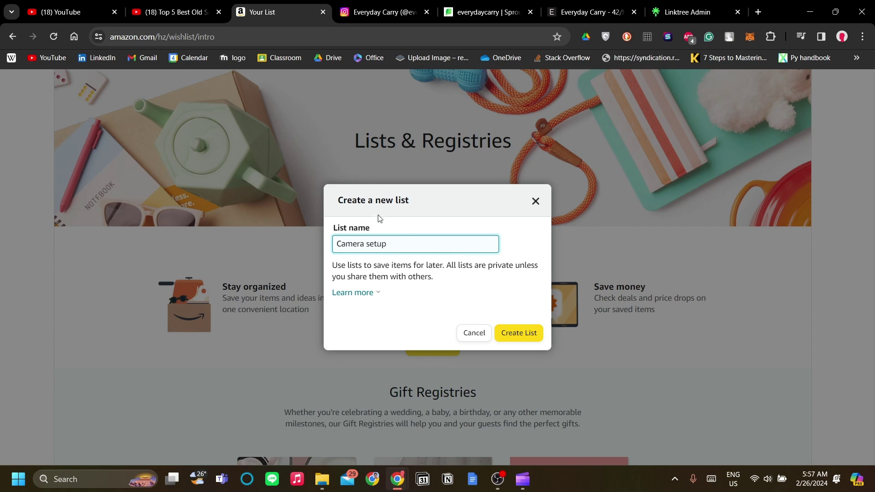
pyautogui.click(524, 343)
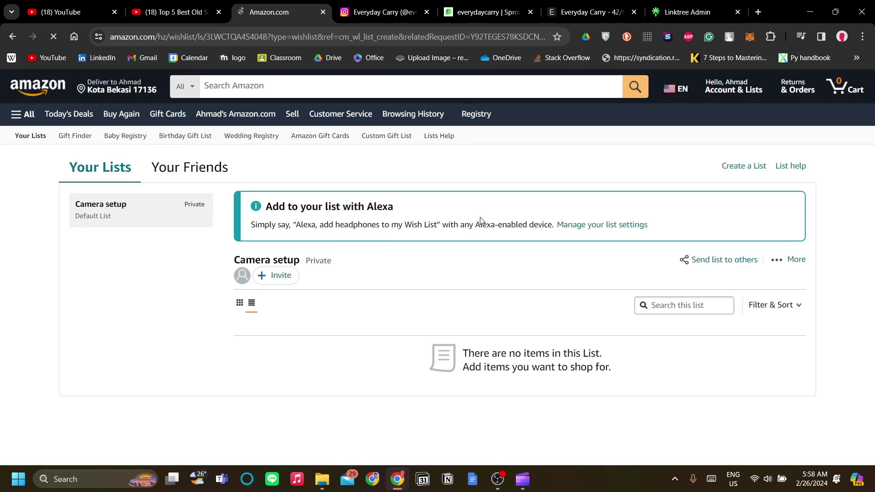
# - Share the Camera setup list as View only, copy its link, and return to Linktree admin
pyautogui.scroll(-1, 352, 262)
pyautogui.scroll(-1, 365, 242)
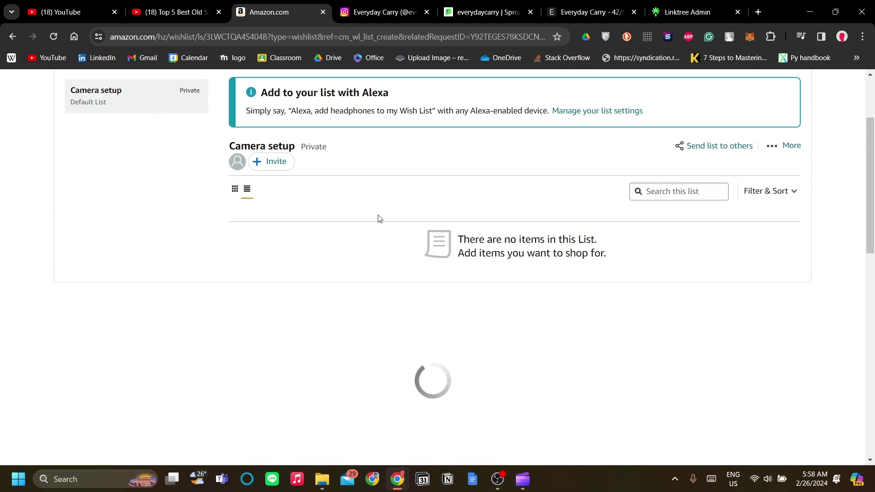
pyautogui.scroll(2, 410, 255)
pyautogui.scroll(-3, 456, 279)
pyautogui.scroll(3, 469, 260)
pyautogui.scroll(-1, 470, 260)
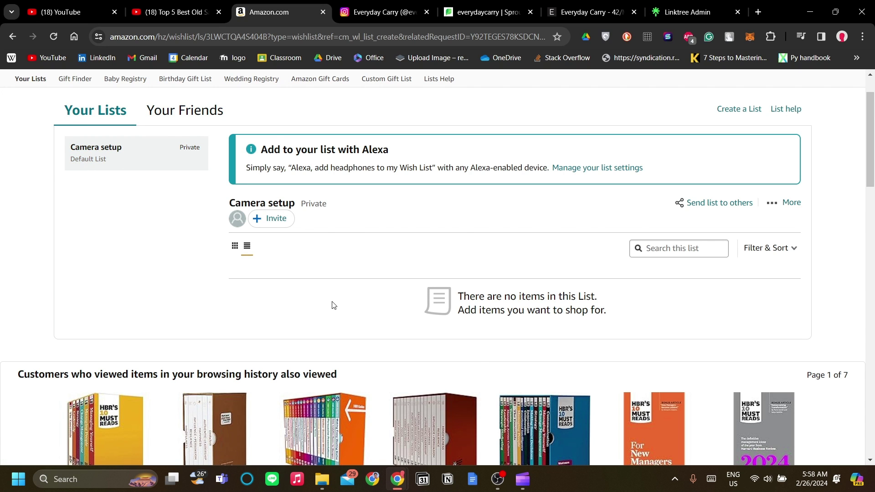
pyautogui.scroll(1, 333, 304)
pyautogui.scroll(-1, 333, 304)
pyautogui.click(704, 209)
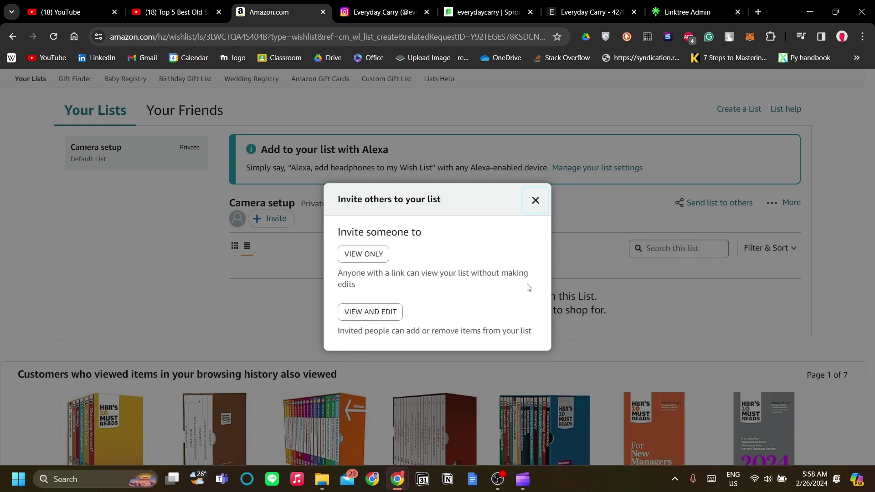
pyautogui.click(384, 255)
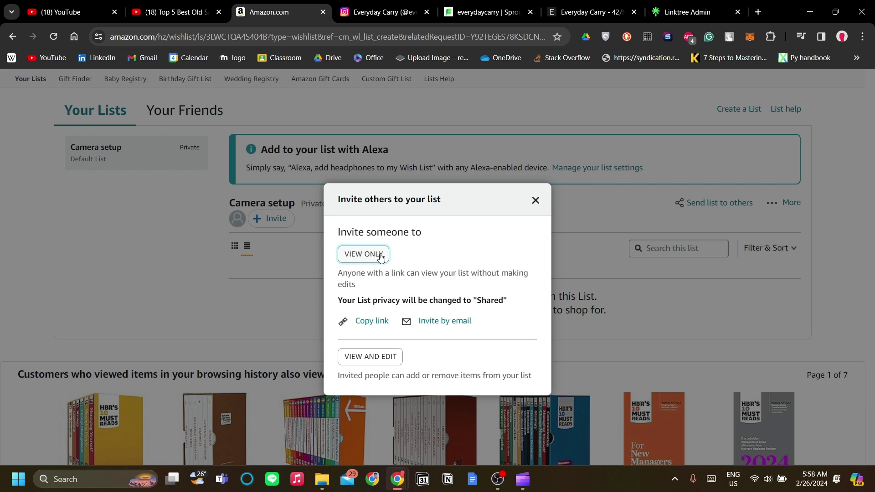
pyautogui.click(372, 321)
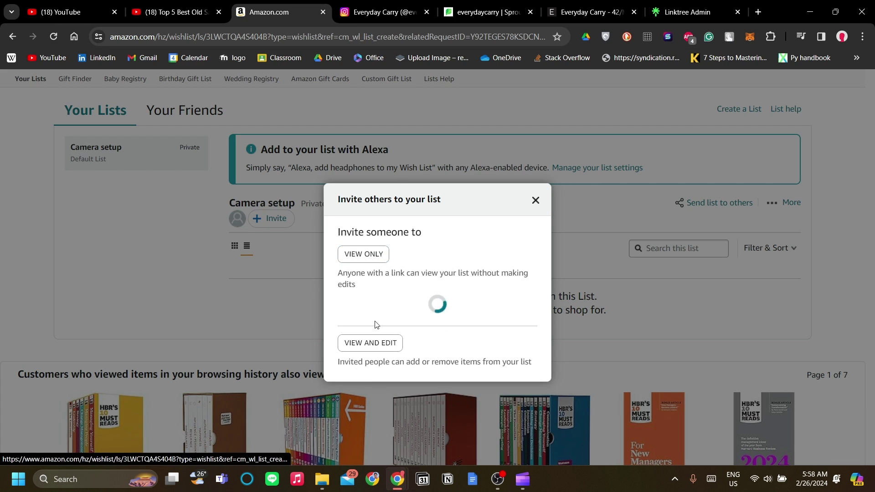
pyautogui.click(679, 13)
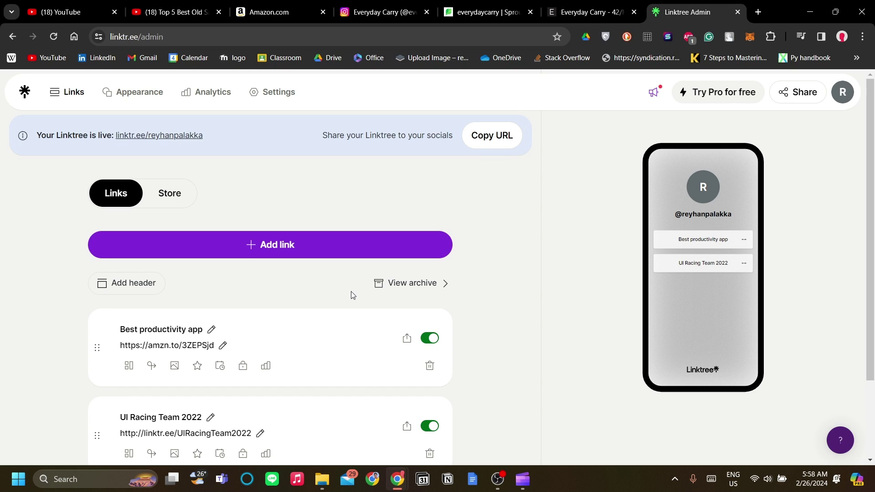